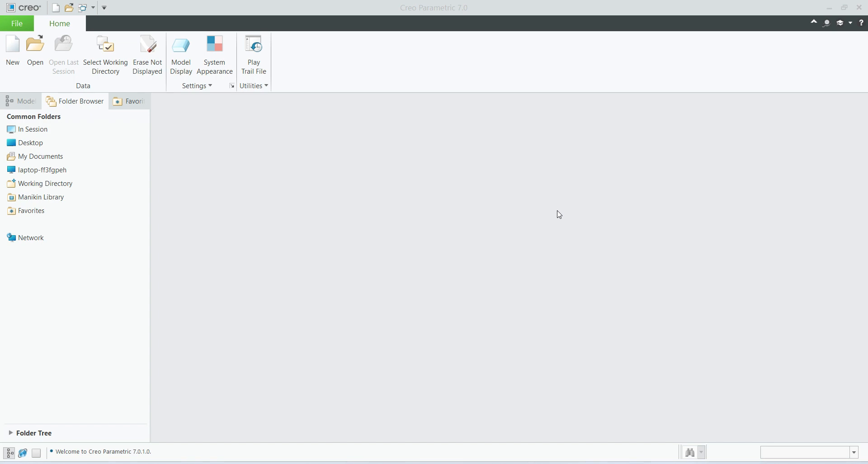
# Create a new solid part named Ex14 from the mmns_part_solid_abs template instead of the default one.
pyautogui.click(520, 463)
pyautogui.click(13, 55)
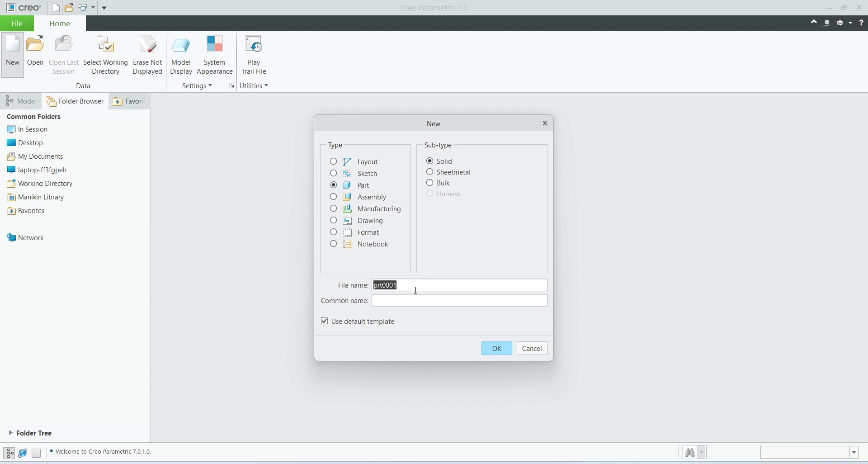
pyautogui.press('capslock')
pyautogui.write('Ex14')
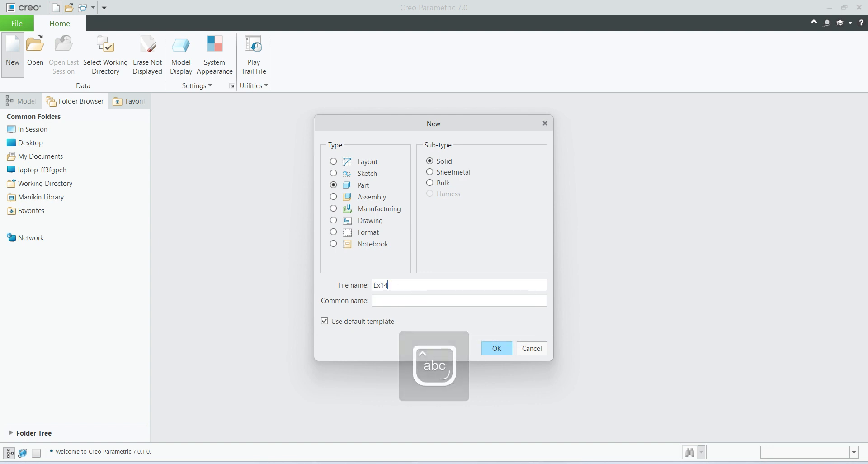
pyautogui.click(324, 321)
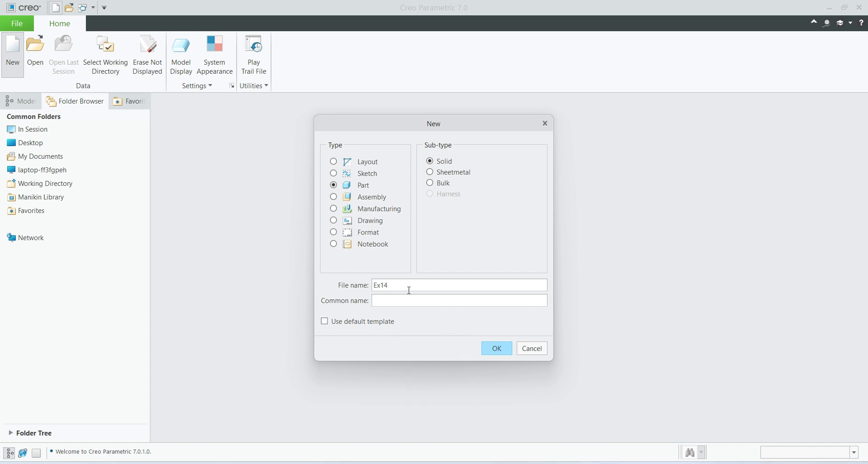
pyautogui.click(496, 348)
pyautogui.scroll(-3, 375, 165)
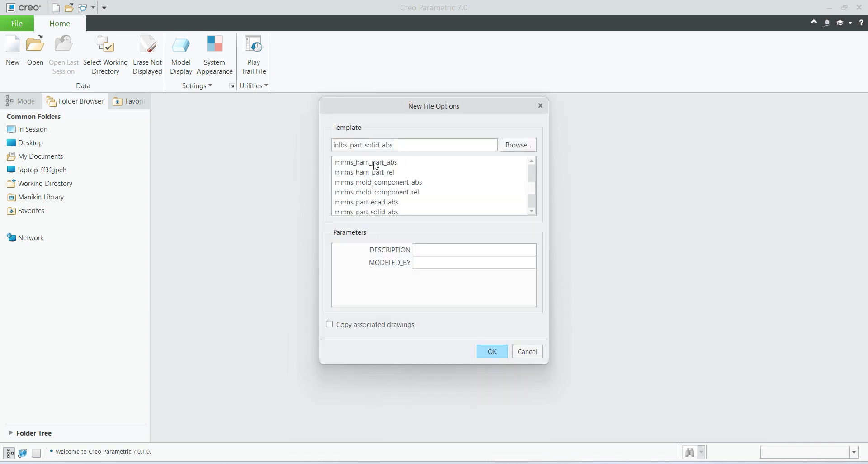
pyautogui.click(390, 211)
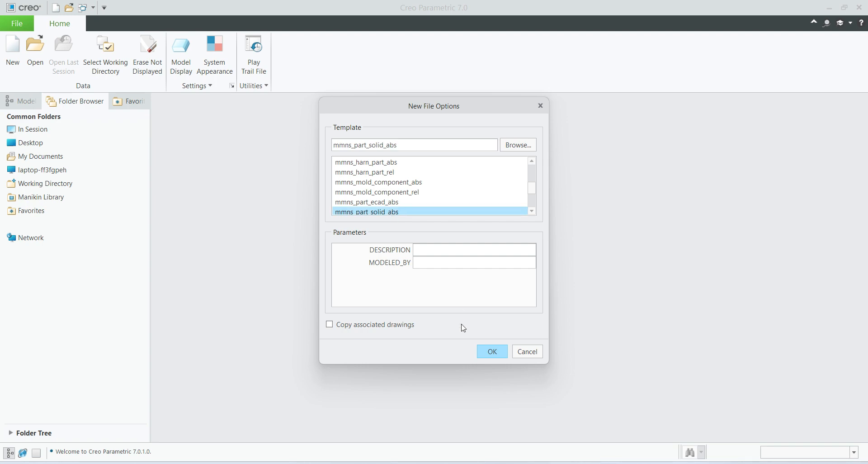
pyautogui.click(492, 352)
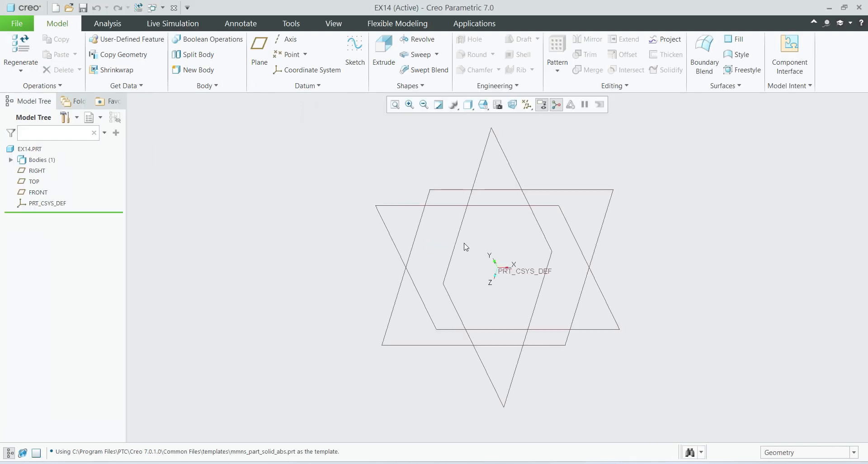
# Sketch a center rectangle of about 402 by 210 mm on the FRONT datum plane, centered on the origin.
pyautogui.click(612, 332)
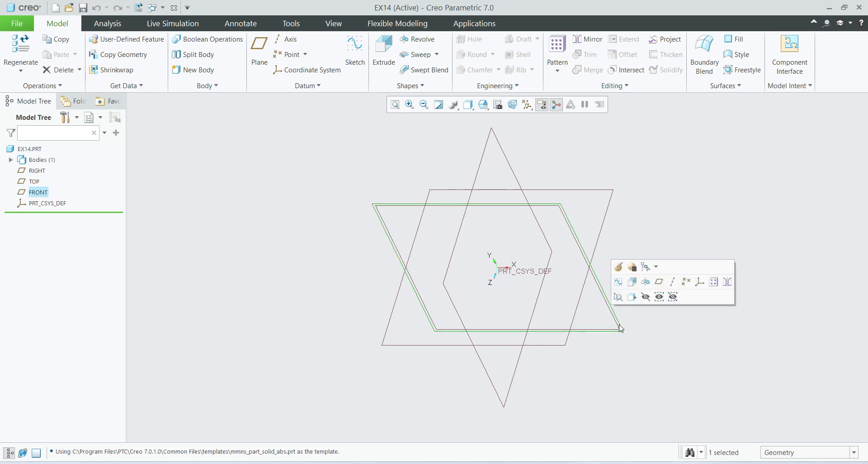
pyautogui.click(618, 282)
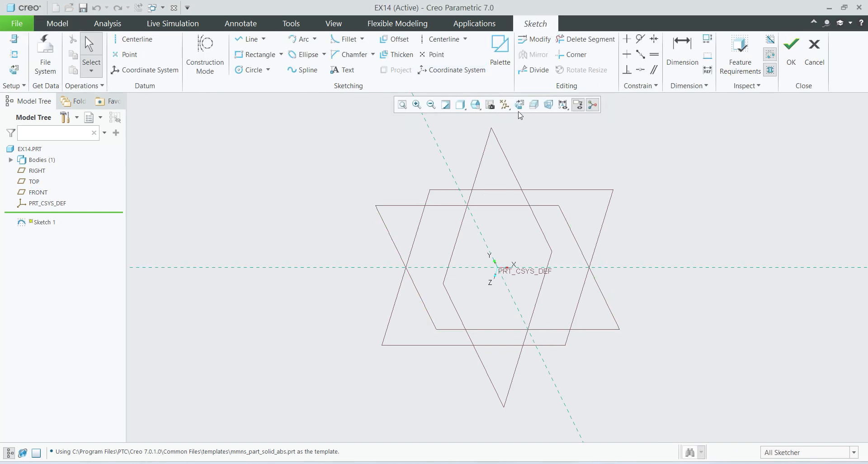
pyautogui.click(281, 55)
pyautogui.click(271, 89)
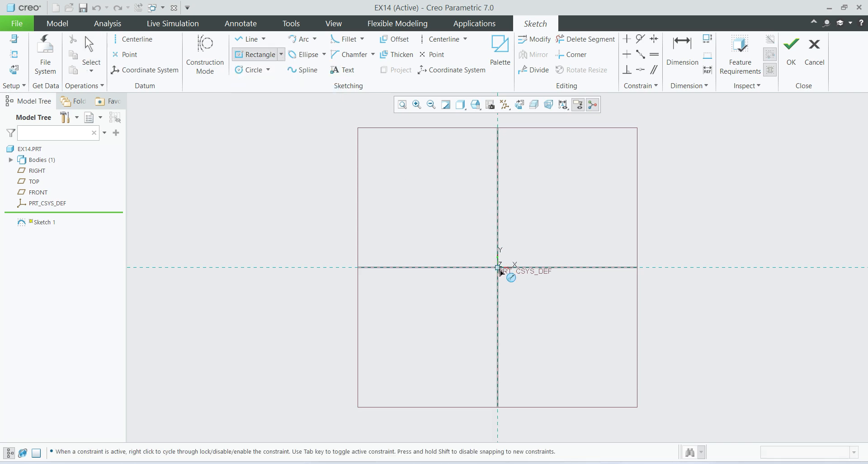
pyautogui.click(499, 269)
pyautogui.click(608, 326)
pyautogui.middleClick(574, 388)
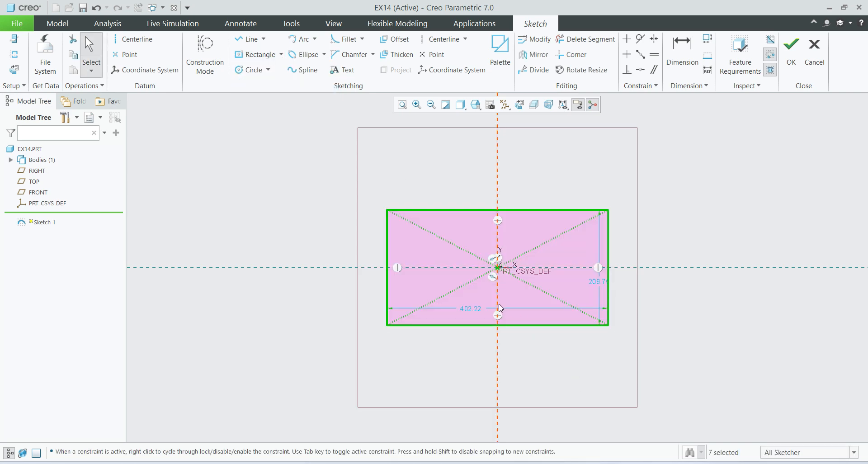
# Set the rectangle's width to 150 mm and its height to 100 mm, and finish the sketch.
pyautogui.doubleClick(475, 308)
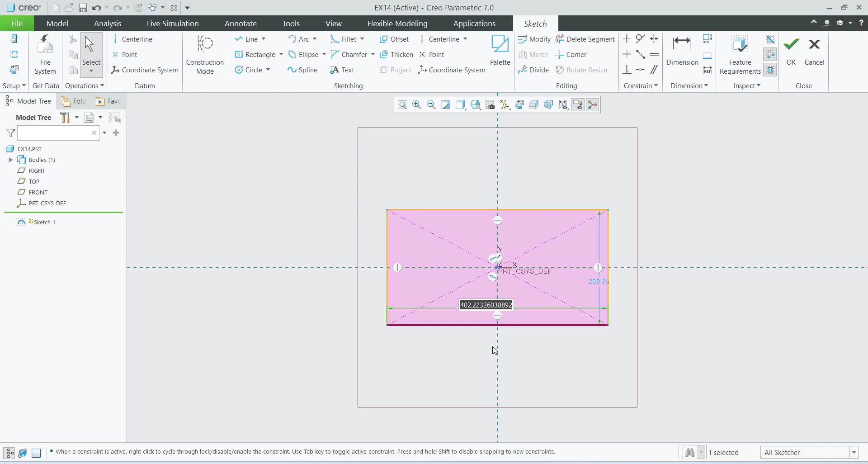
pyautogui.write('15')
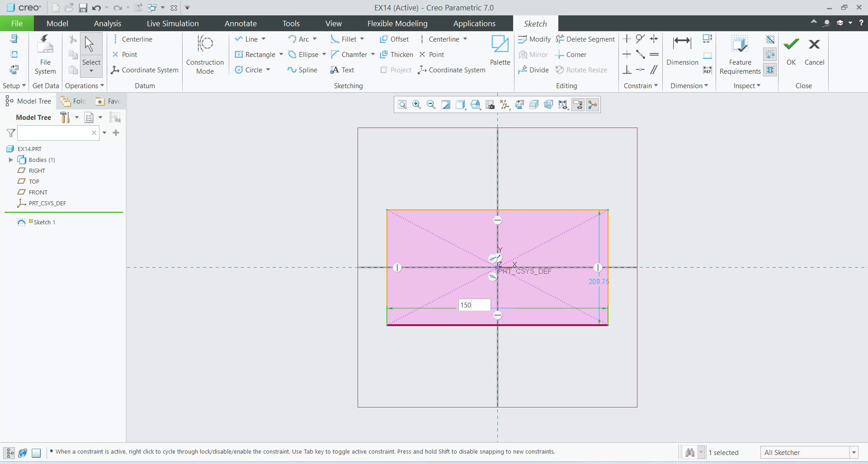
pyautogui.write('0')
pyautogui.press('Return')
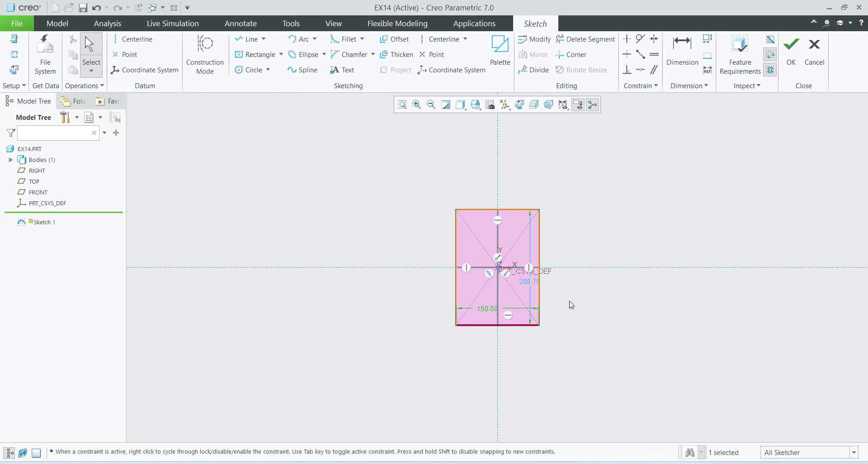
pyautogui.write('100')
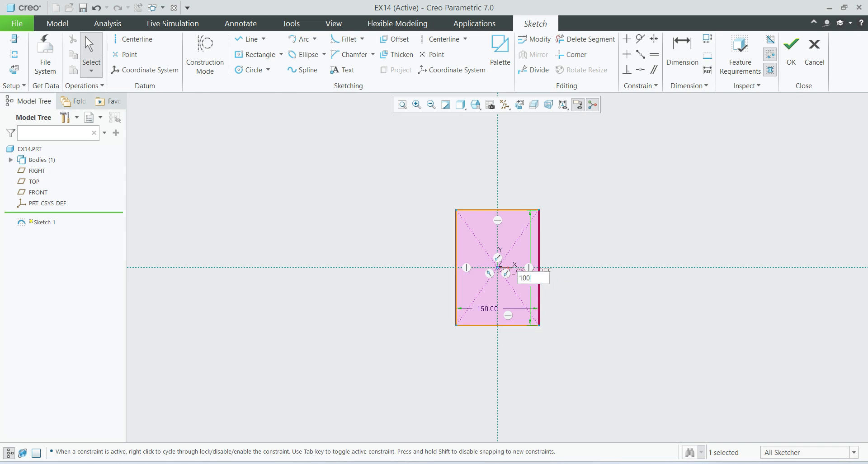
pyautogui.press('Return')
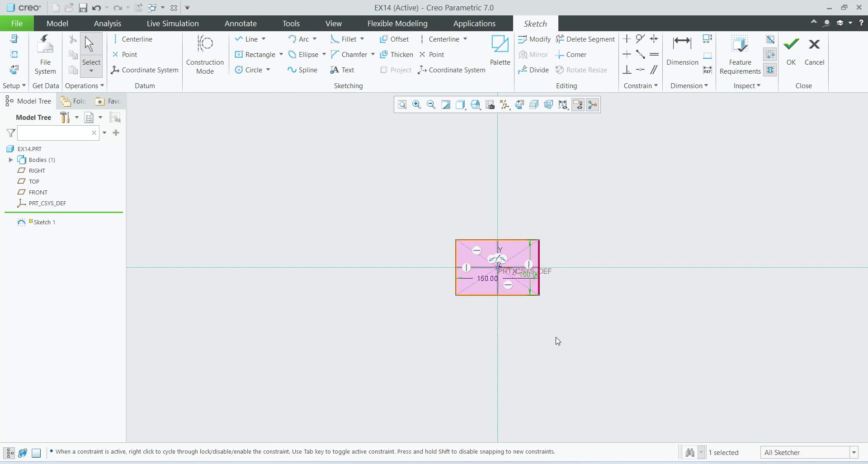
pyautogui.click(790, 52)
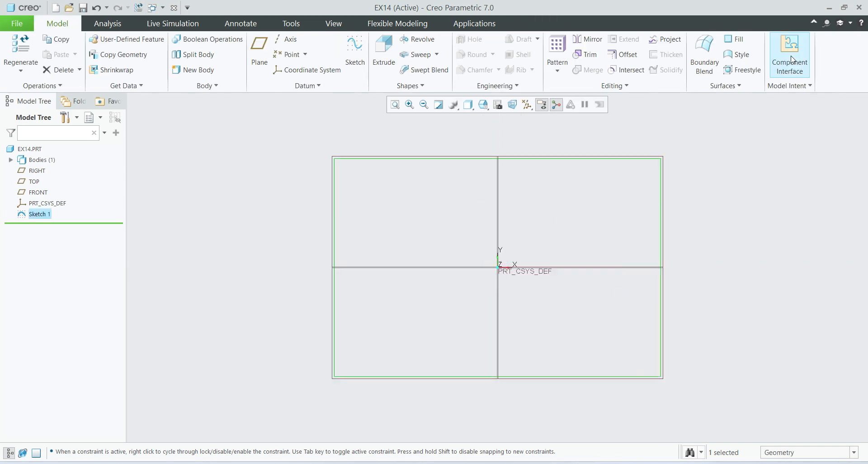
# Extrude the rectangle sketch 15 mm as a solid base plate.
pyautogui.click(384, 52)
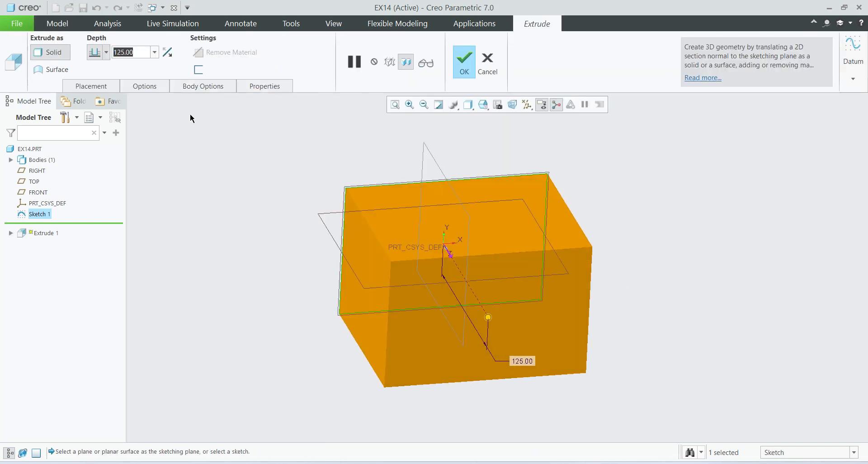
pyautogui.write('15')
pyautogui.press('Return')
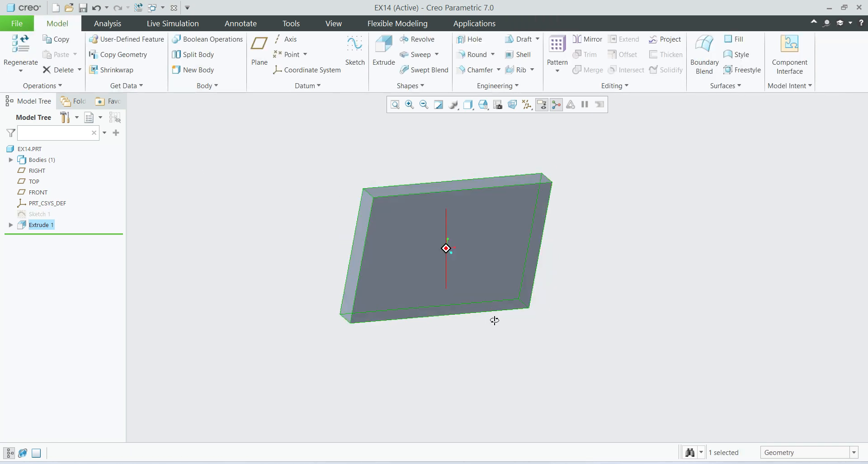
# Change the model display style to Shading With Edges and turn the base plate into a tilted 3D view.
pyautogui.click(468, 104)
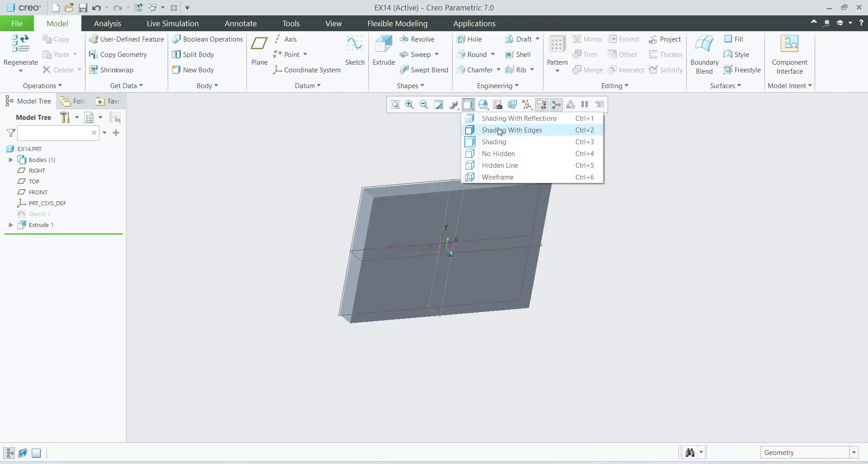
pyautogui.click(500, 130)
pyautogui.moveTo(558, 250)
pyautogui.mouseDown(button='middle')
pyautogui.moveTo(605, 299)
pyautogui.moveTo(531, 355)
pyautogui.moveTo(589, 355)
pyautogui.moveTo(542, 349)
pyautogui.mouseUp(button='middle')
pyautogui.scroll(-2, 415, 254)
pyautogui.scroll(2, 435, 273)
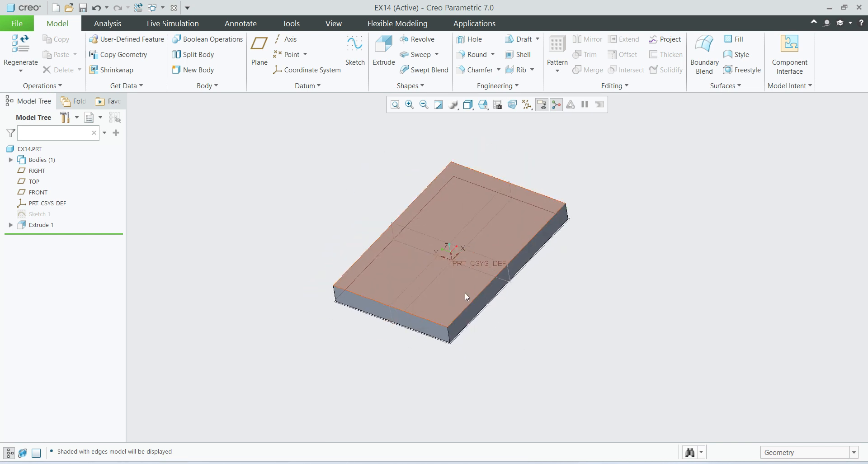
# Consult the Ex 14 reference drawing, and open a sketch on the RIGHT datum plane oriented parallel to the screen.
pyautogui.click(627, 463)
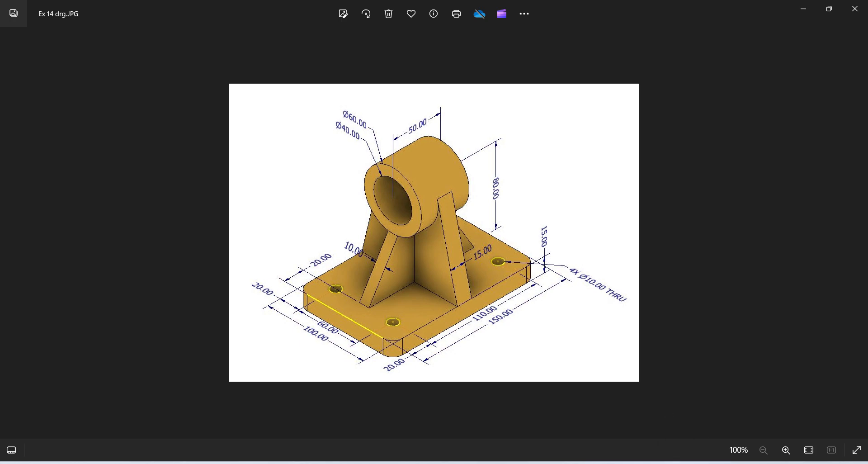
pyautogui.hotkey('alt', 'Tab')
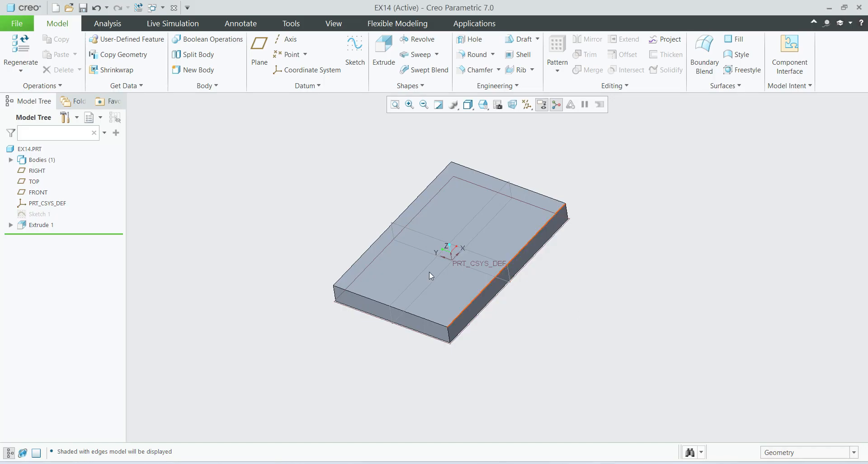
pyautogui.click(411, 230)
pyautogui.click(416, 188)
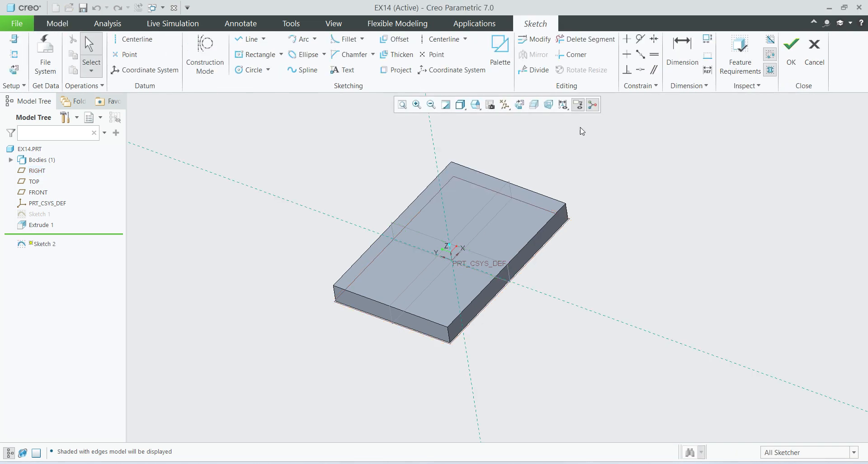
pyautogui.click(520, 105)
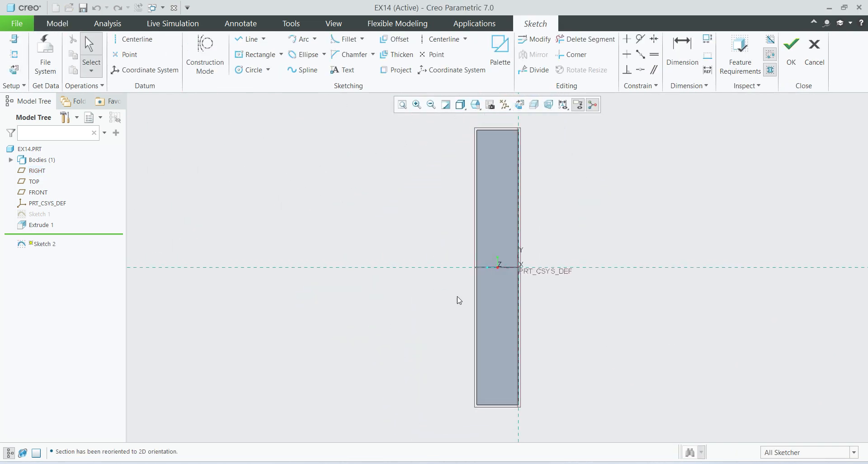
pyautogui.scroll(-5, 459, 301)
pyautogui.scroll(3, 326, 296)
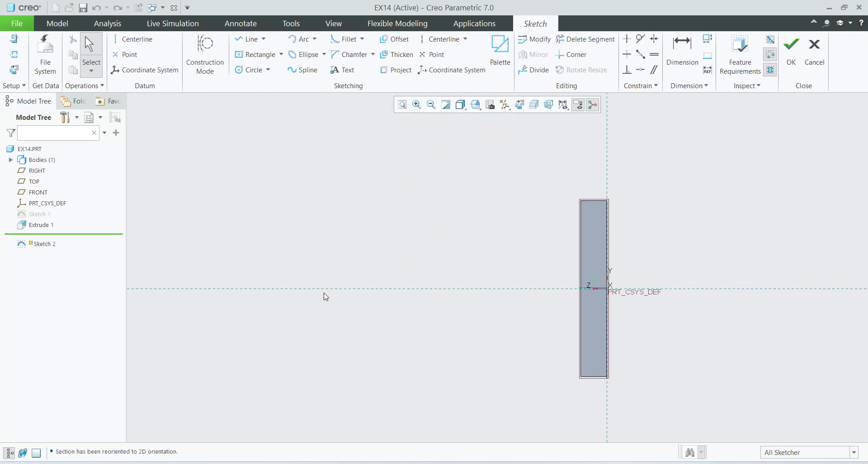
# Sketch two concentric circles of about 43 and 20 mm diameter on the horizontal reference, about 135 mm from the plate's base reference.
pyautogui.click(251, 70)
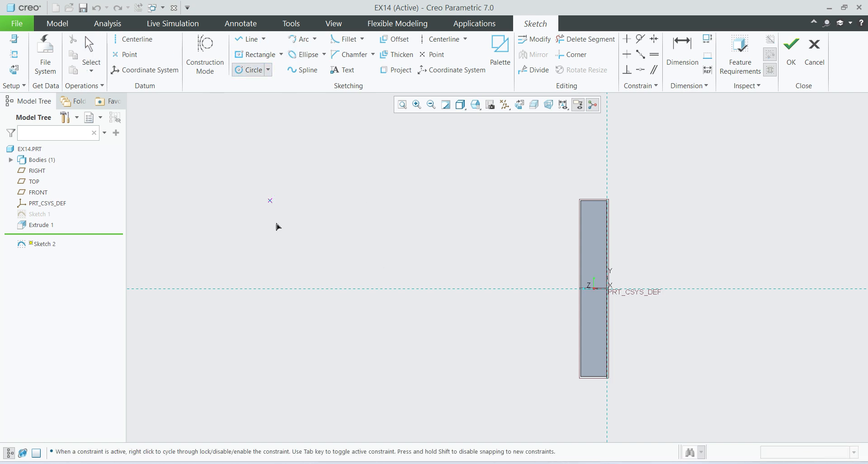
pyautogui.click(370, 289)
pyautogui.click(388, 320)
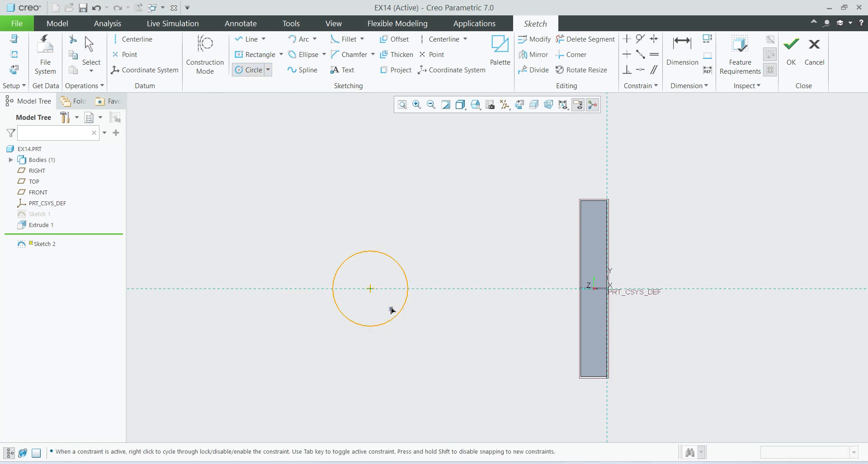
pyautogui.click(370, 289)
pyautogui.click(380, 304)
pyautogui.middleClick(462, 368)
# Set the outer circle's diameter to 60 mm and the inner circle's diameter to 40 mm.
pyautogui.doubleClick(316, 250)
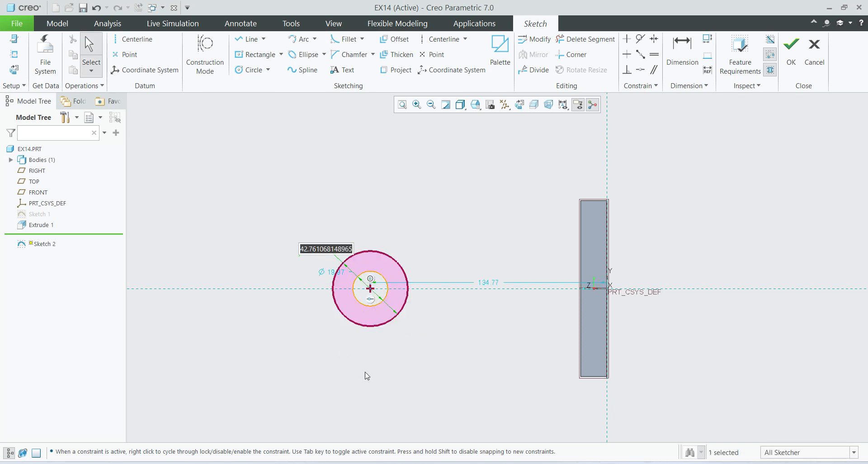
pyautogui.write('60')
pyautogui.press('Return')
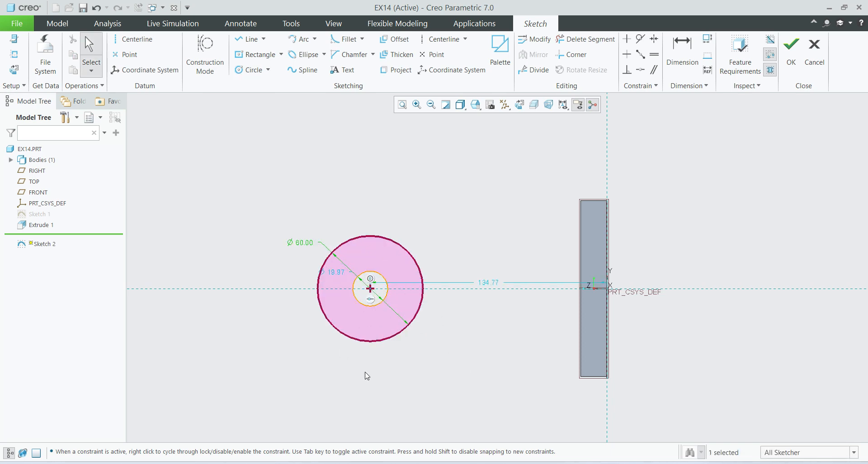
pyautogui.doubleClick(336, 272)
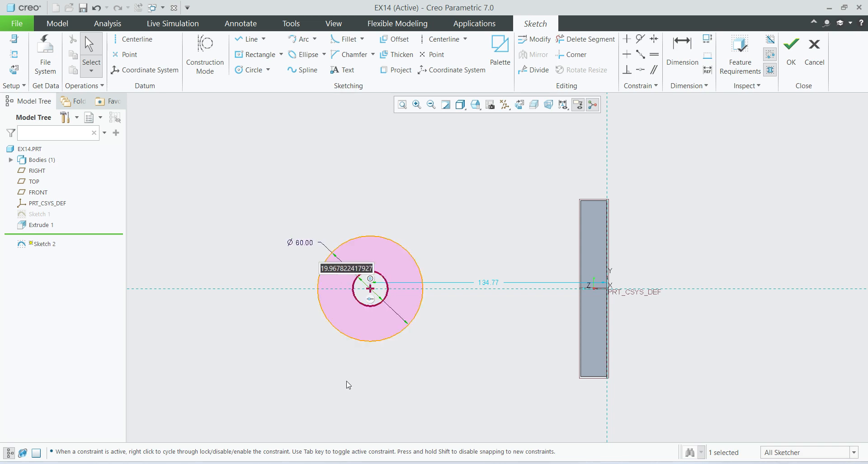
pyautogui.write('40')
pyautogui.press('Return')
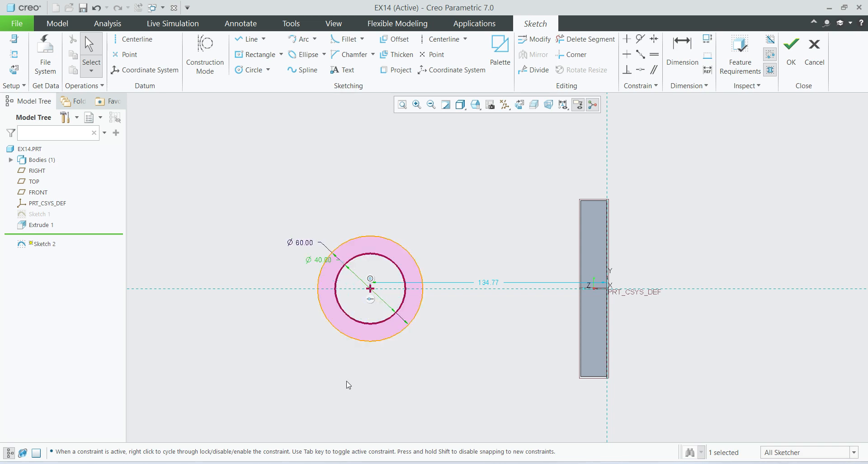
# Set the circles' center distance from the plate's base reference to 95 mm and finish the sketch.
pyautogui.doubleClick(490, 283)
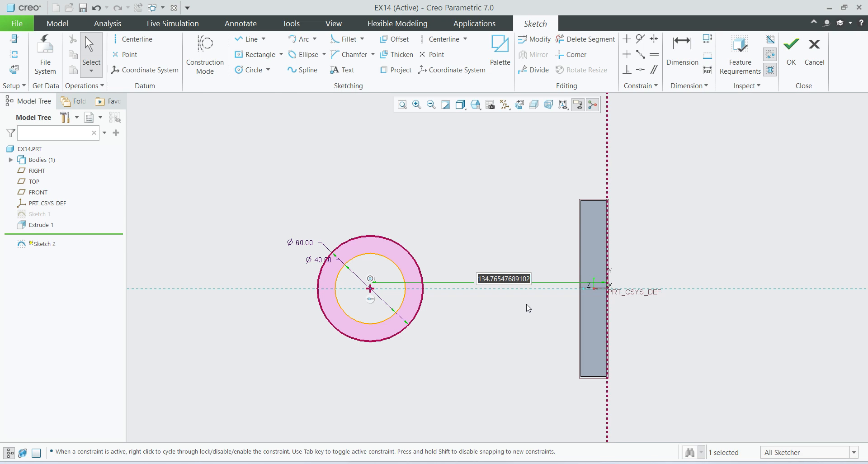
pyautogui.write('95')
pyautogui.press('Return')
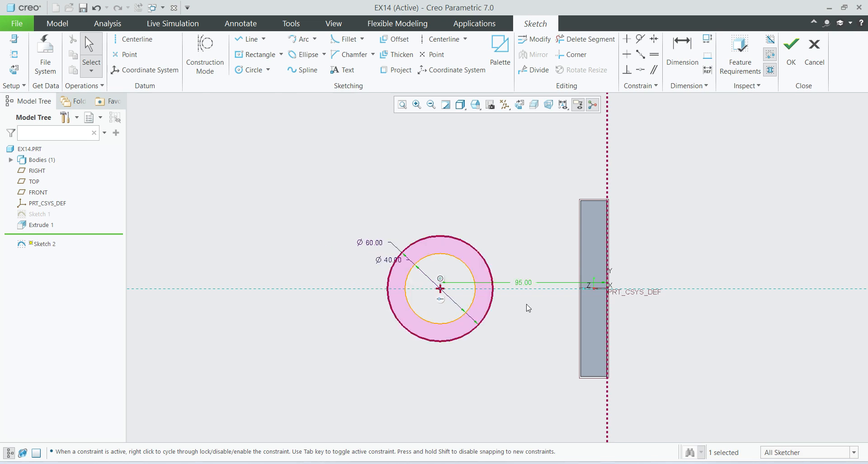
pyautogui.click(521, 225)
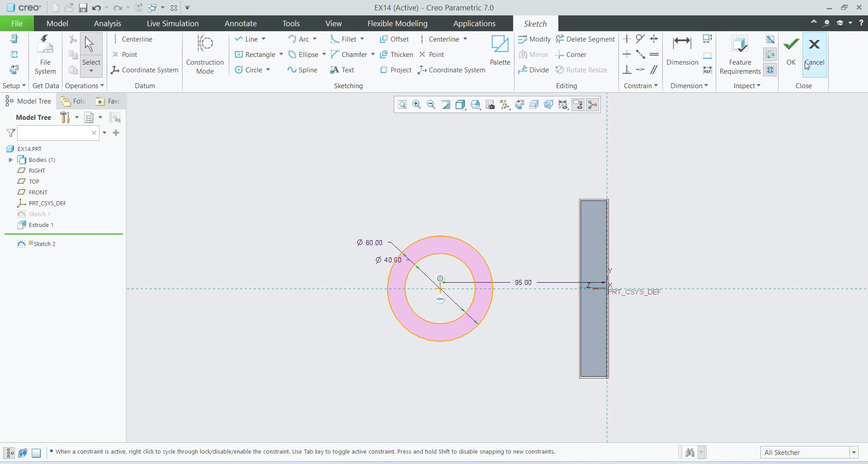
pyautogui.click(791, 54)
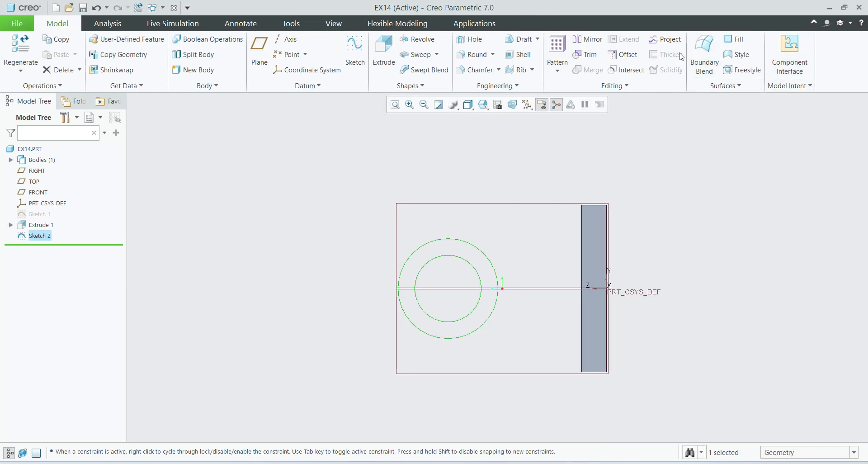
# Extrude the concentric circles symmetrically about the sketch plane to a total depth of 50 mm as a solid hollow cylinder.
pyautogui.click(383, 50)
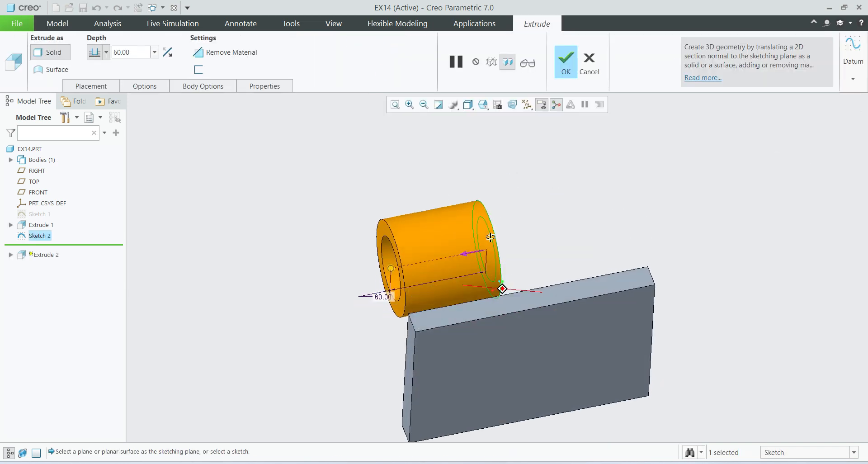
pyautogui.click(106, 53)
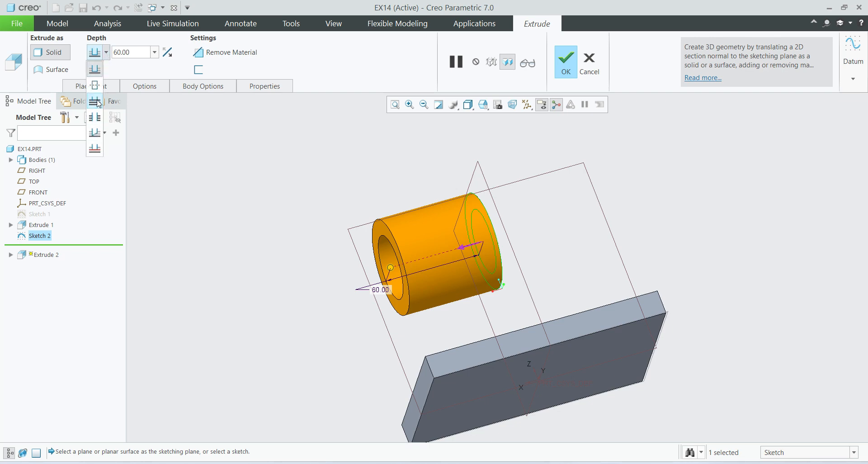
pyautogui.click(96, 92)
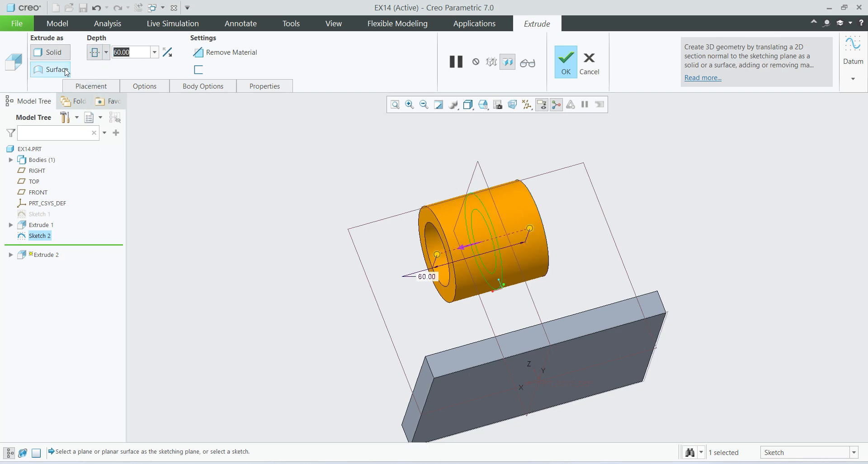
pyautogui.write('50')
pyautogui.press('Return')
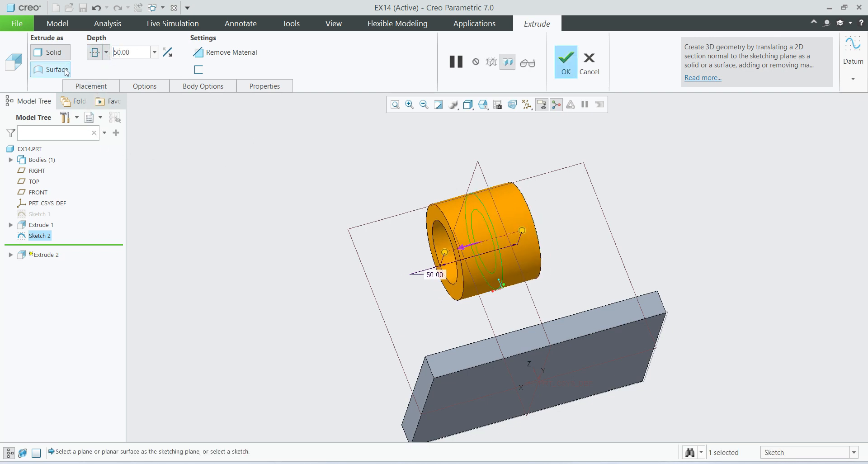
pyautogui.click(572, 64)
pyautogui.moveTo(597, 236); pyautogui.dragTo(545, 332, button='middle')
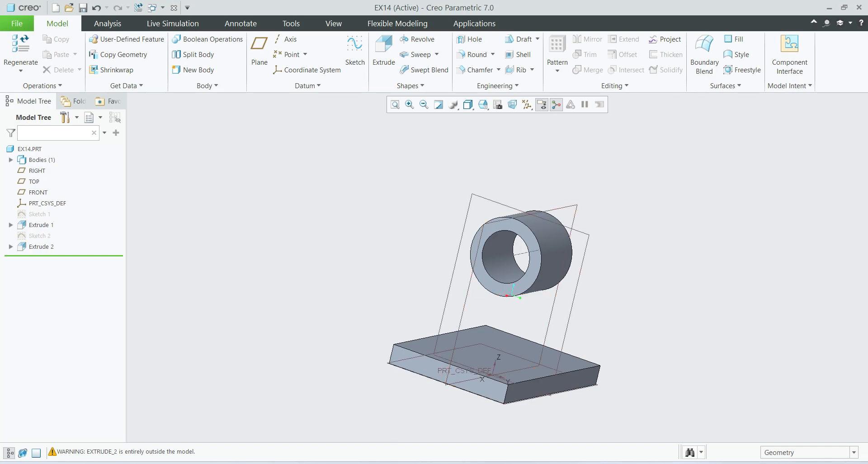
# Consult the Ex 14 reference drawing, and open a sketch on the RIGHT datum plane for the main support rib.
pyautogui.hotkey('alt', 'Tab')
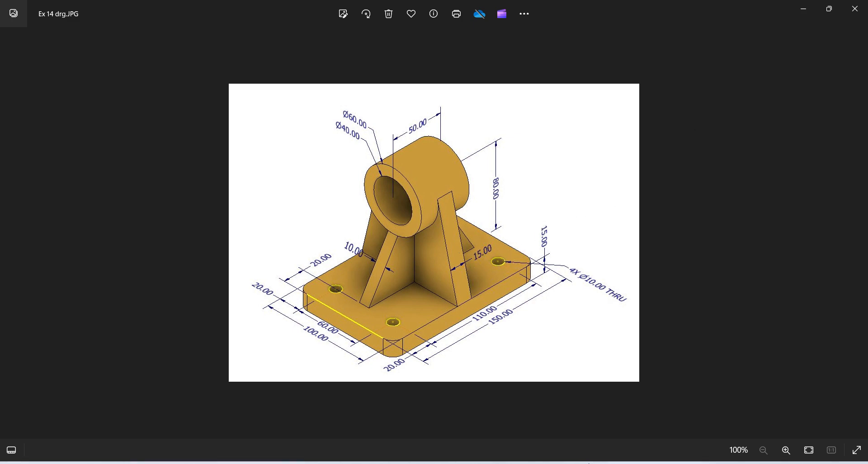
pyautogui.hotkey('alt', 'Tab')
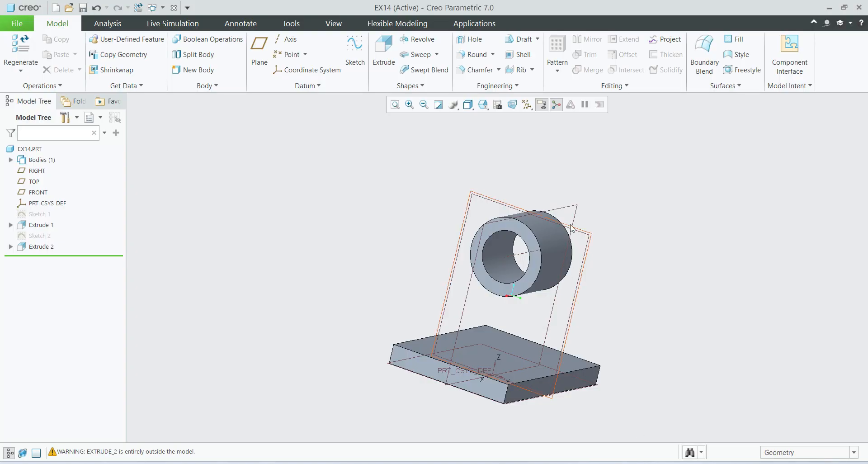
pyautogui.moveTo(585, 218); pyautogui.dragTo(587, 282, button='middle')
pyautogui.click(568, 264)
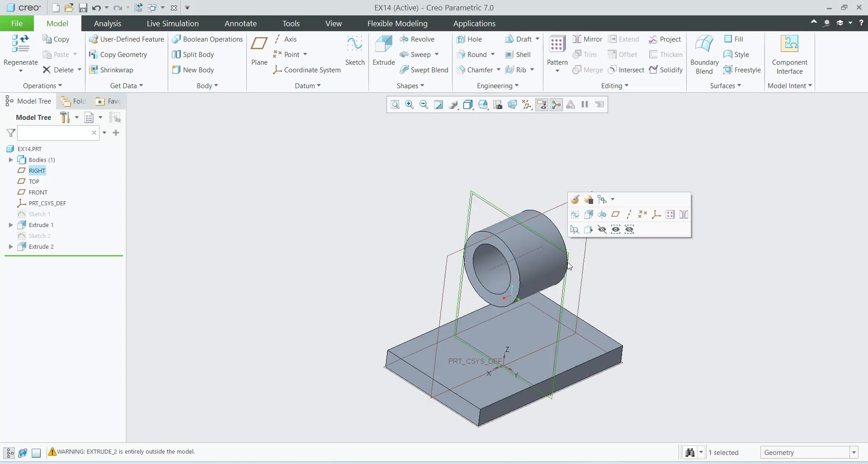
pyautogui.click(577, 216)
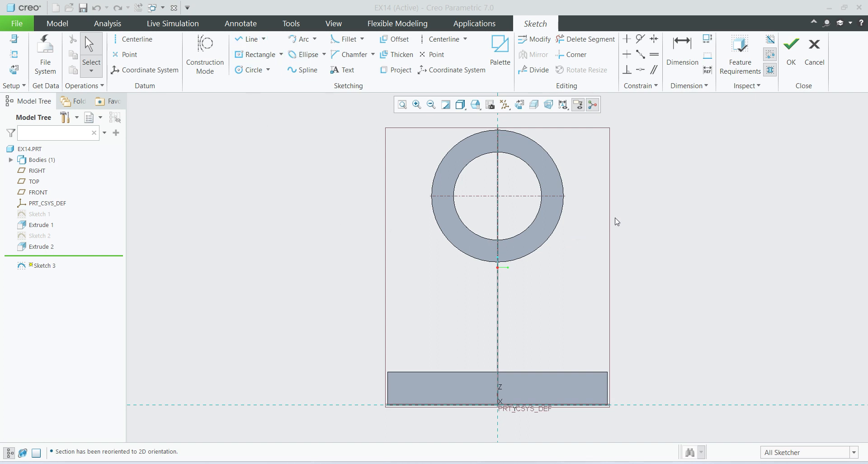
# Sketch an open three-line profile from one side of the cylinder along the plate's full upper edge to the cylinder's opposite side, and finish the sketch.
pyautogui.click(430, 198)
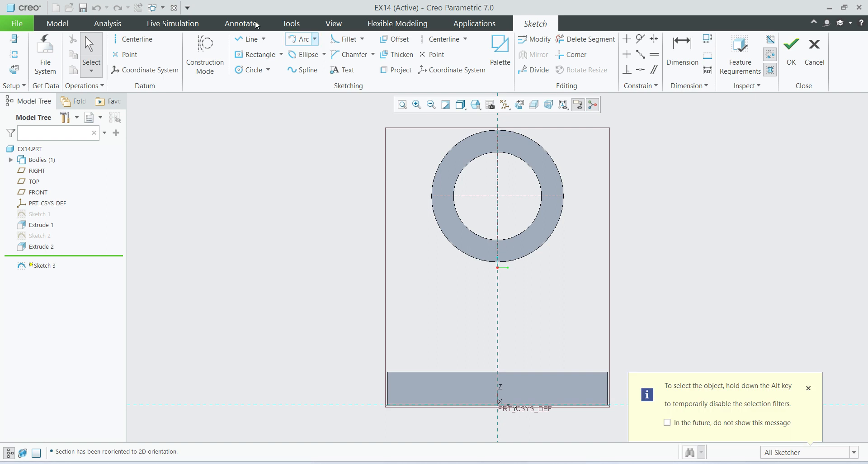
pyautogui.click(250, 42)
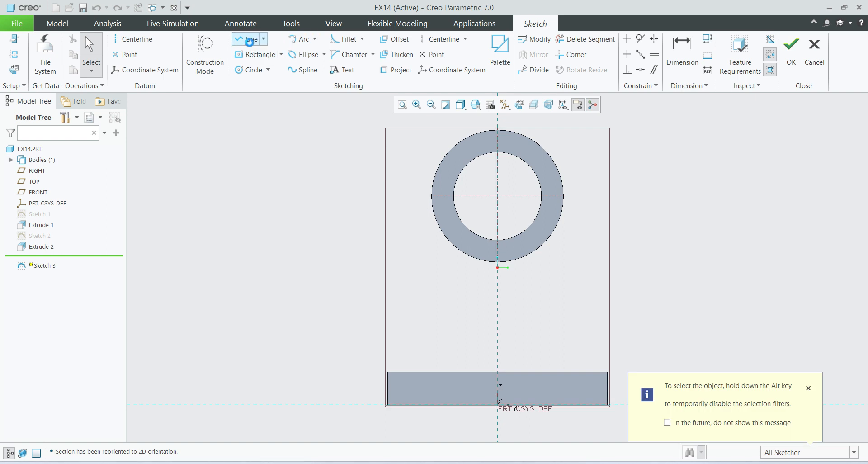
pyautogui.click(431, 195)
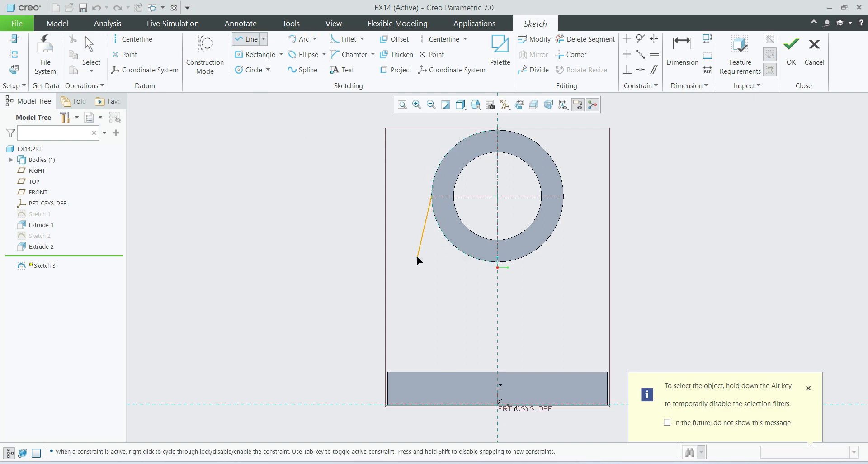
pyautogui.click(388, 371)
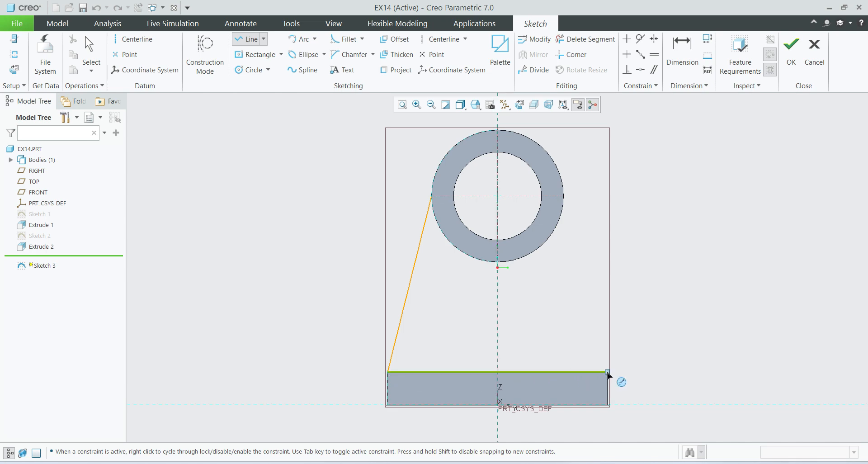
pyautogui.click(608, 372)
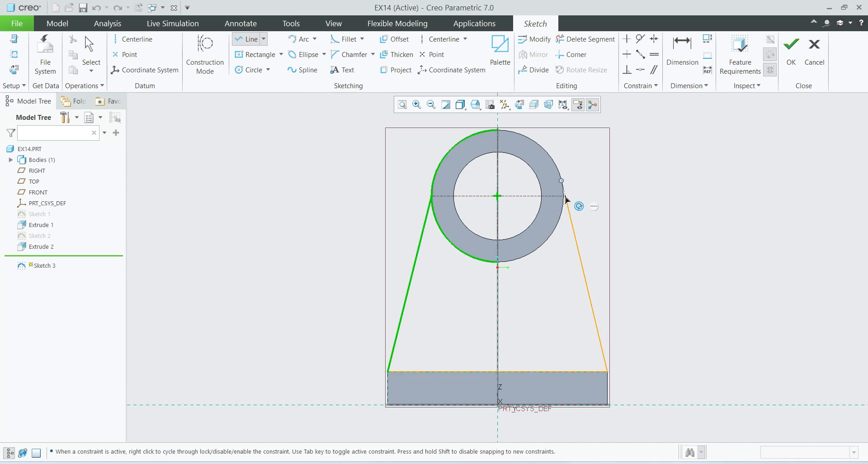
pyautogui.click(564, 198)
pyautogui.middleClick(655, 235)
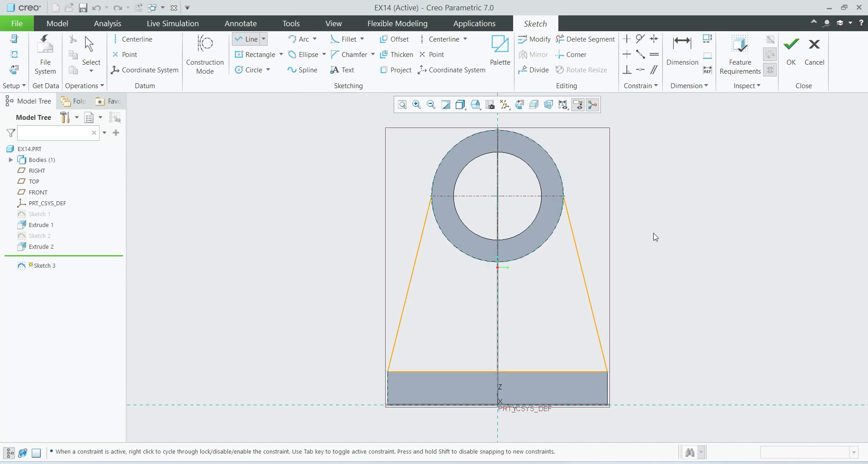
pyautogui.middleClick(674, 270)
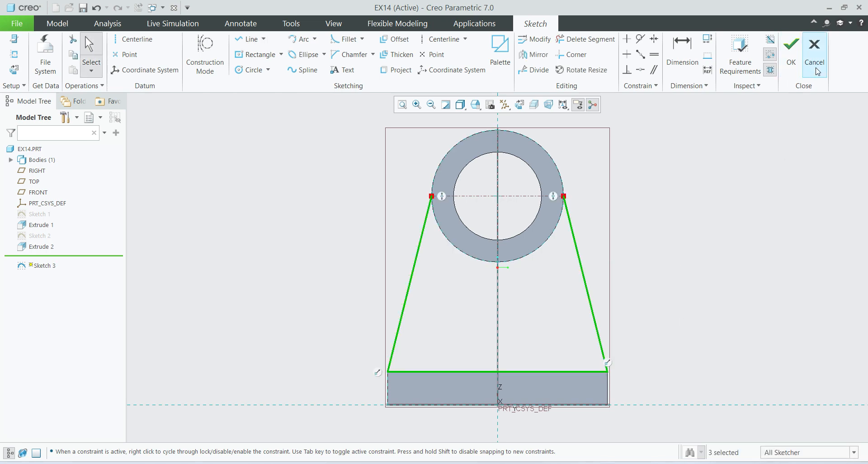
pyautogui.click(791, 61)
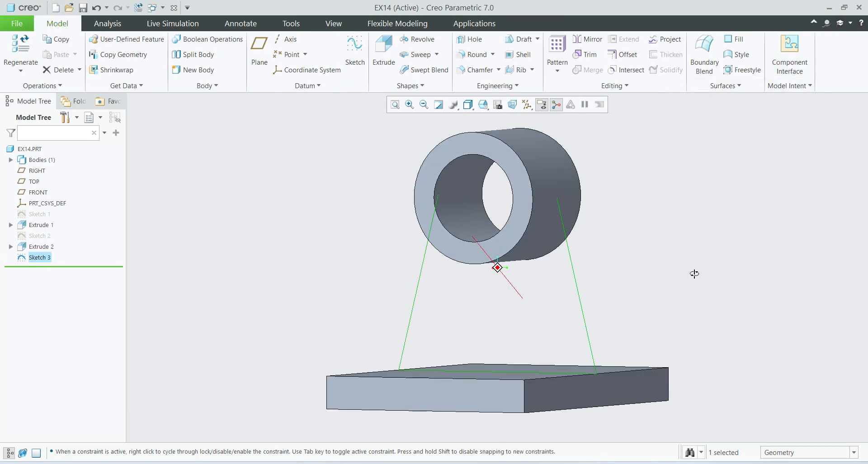
# Create a 15 mm thick profile rib between the base plate and the cylinder from the three-line sketch.
pyautogui.click(532, 70)
pyautogui.click(551, 95)
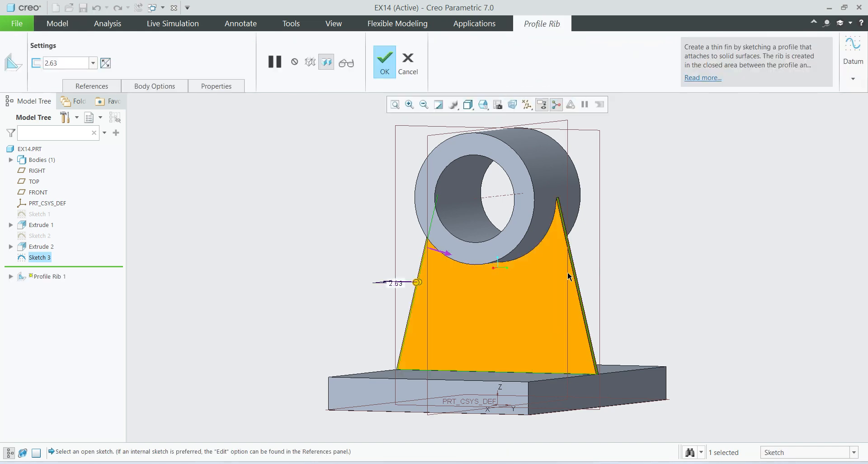
pyautogui.moveTo(72, 65); pyautogui.dragTo(24, 69)
pyautogui.write('15')
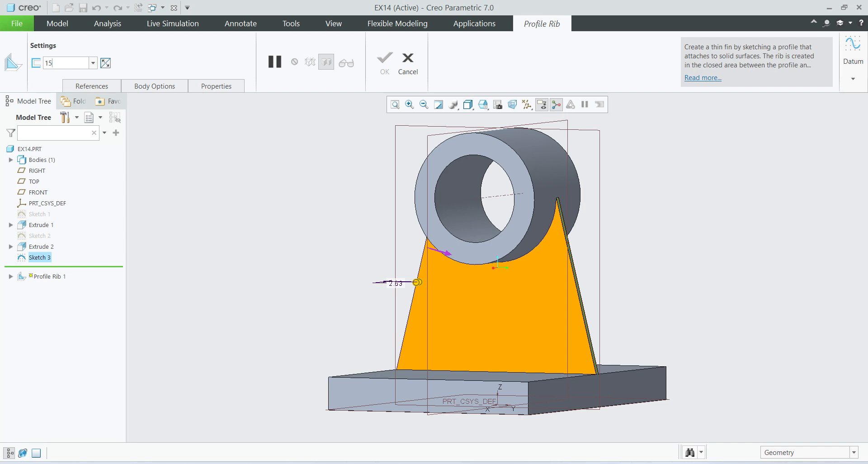
pyautogui.press('Return')
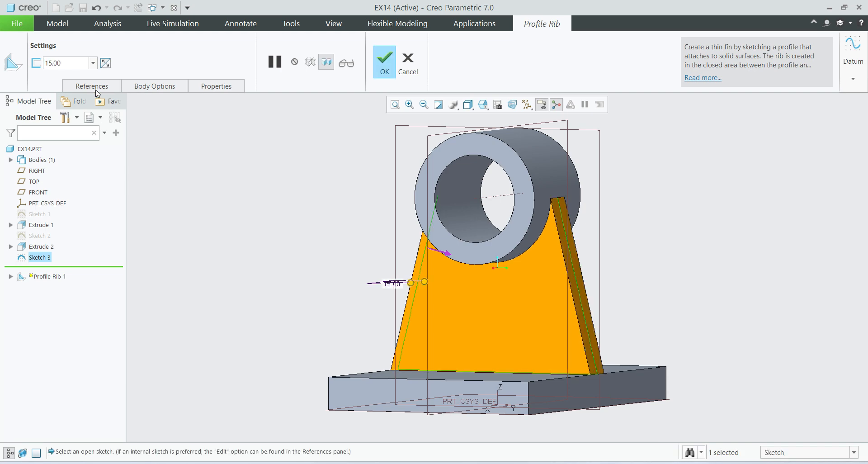
pyautogui.click(390, 70)
pyautogui.click(745, 284)
pyautogui.moveTo(589, 324); pyautogui.dragTo(569, 330, button='middle')
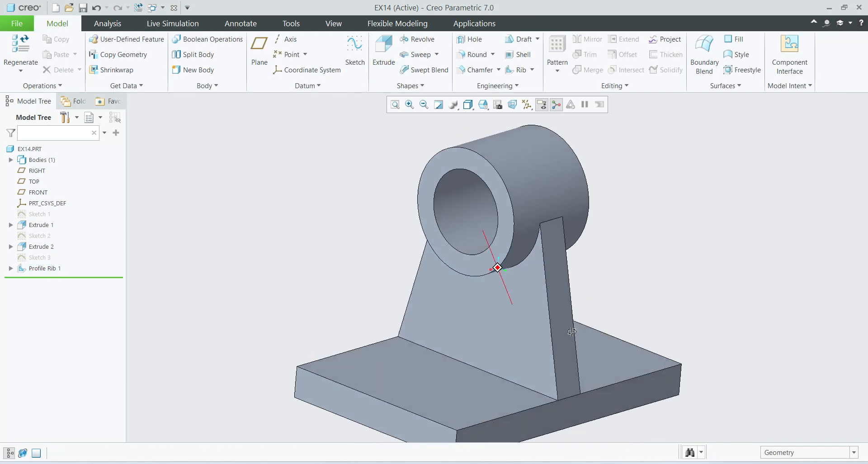
pyautogui.scroll(1, 514, 324)
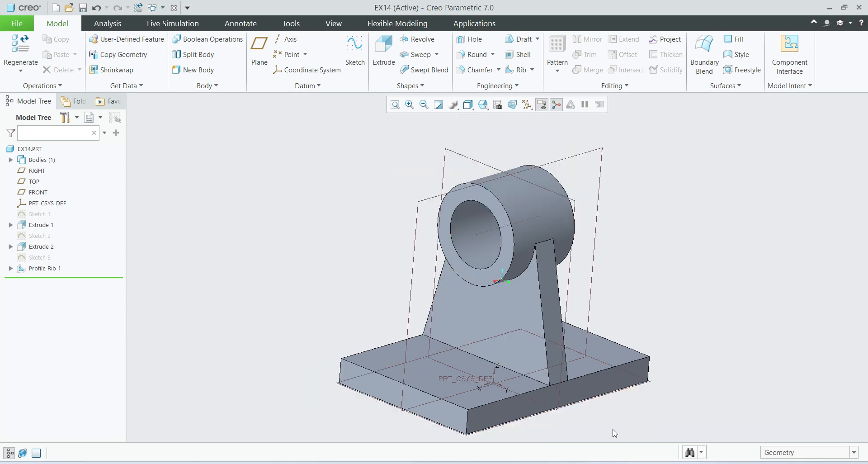
# Check the side rib's dimensions in the reference drawing, and open a sketch on the TOP datum plane.
pyautogui.hotkey('alt', 'Tab')
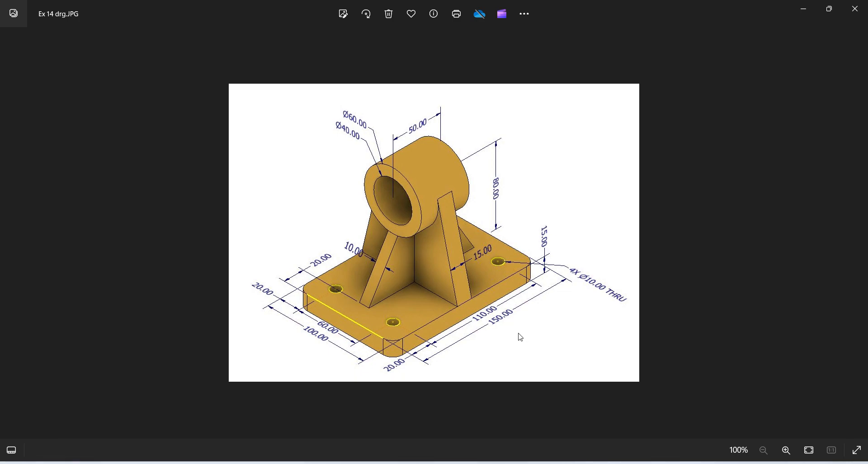
pyautogui.hotkey('alt', 'Tab')
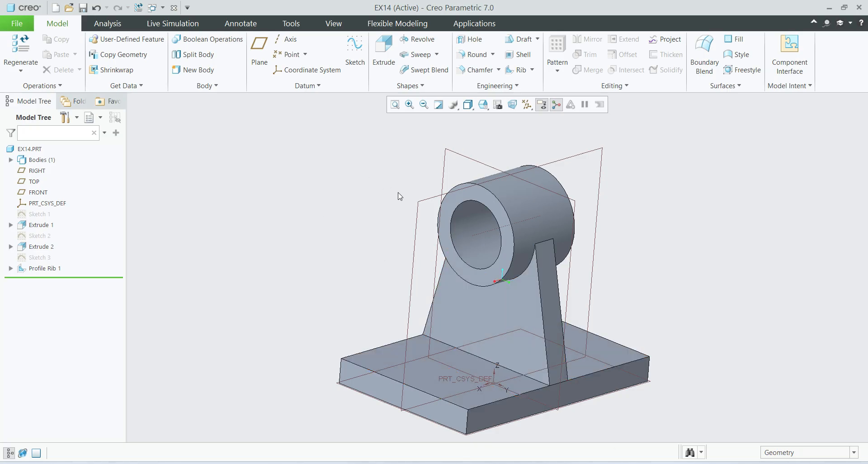
pyautogui.click(421, 206)
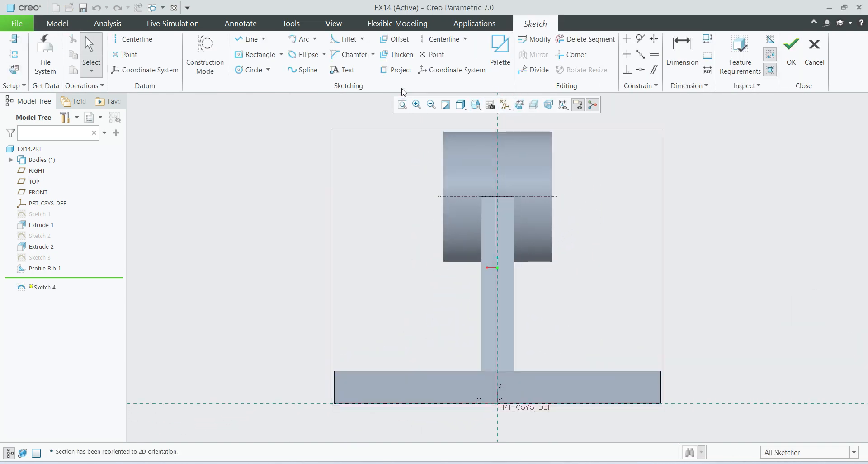
# Sketch a slanted line from the cylinder's lower end corner to the plate's upper face, ending about 10.5 mm from the plate's end.
pyautogui.click(235, 42)
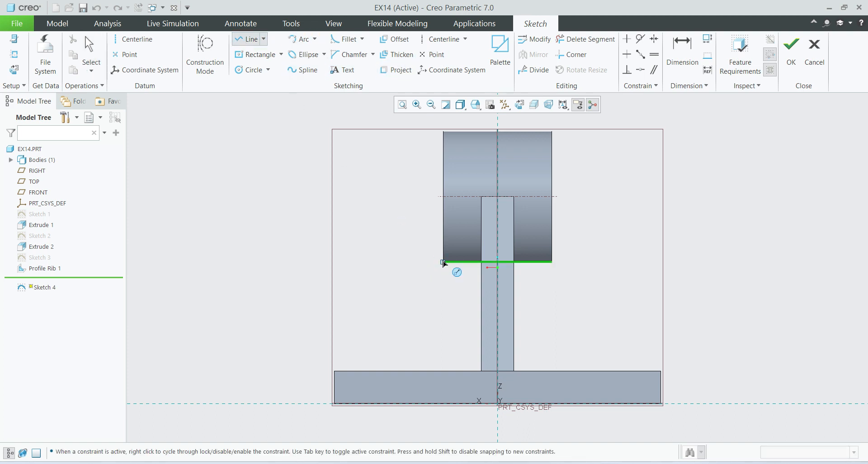
pyautogui.click(444, 262)
pyautogui.click(358, 371)
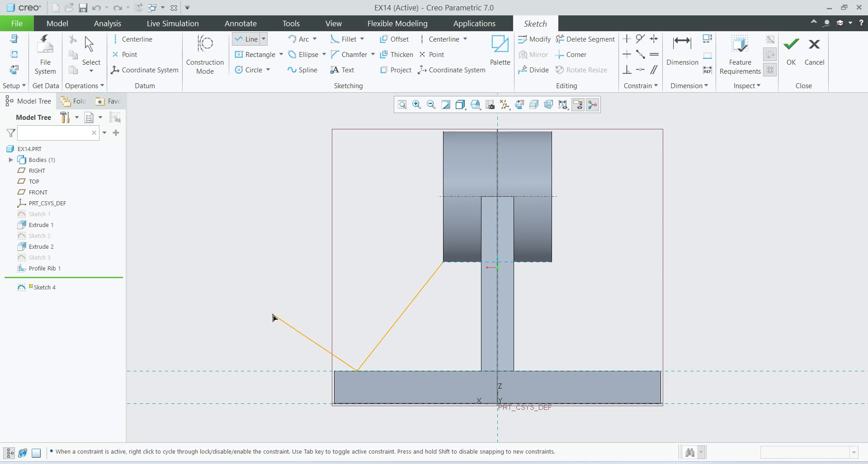
pyautogui.middleClick(273, 317)
pyautogui.middleClick(283, 262)
pyautogui.scroll(2, 350, 379)
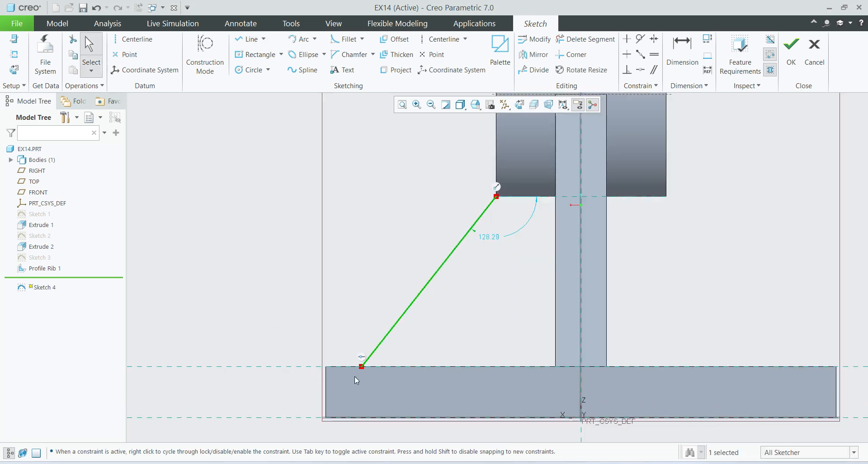
# Dimension the line's lower endpoint to 20 mm from the plate's end and finish the sketch.
pyautogui.click(682, 49)
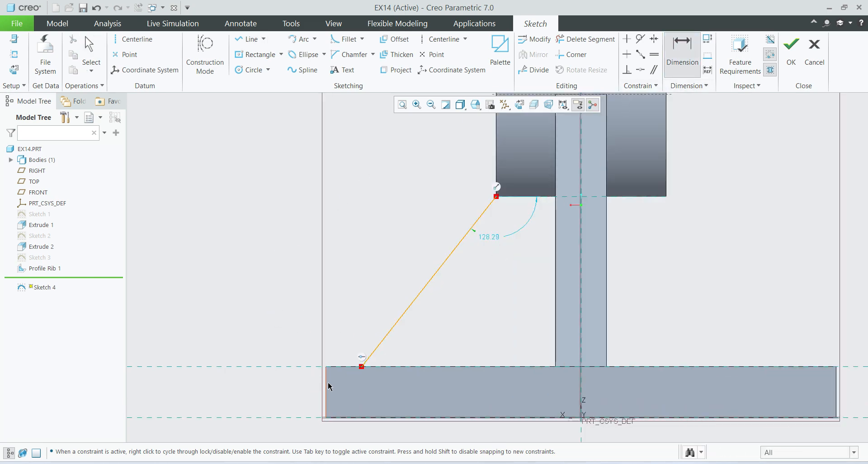
pyautogui.click(361, 366)
pyautogui.middleClick(339, 314)
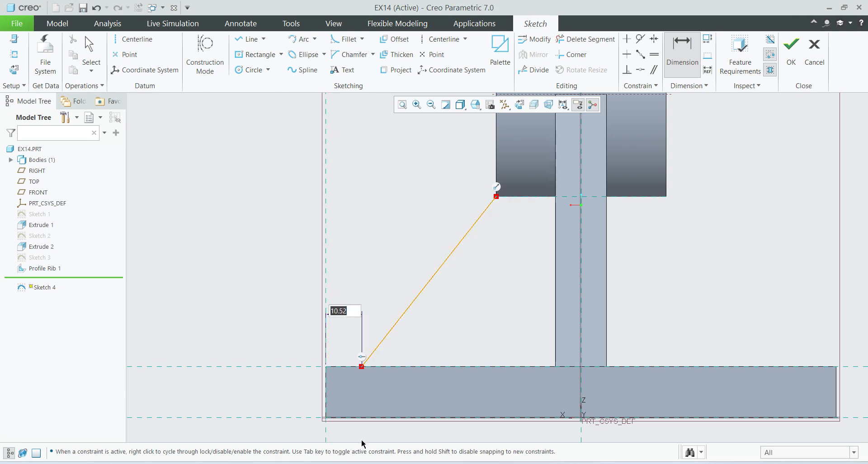
pyautogui.write('20')
pyautogui.press('Return')
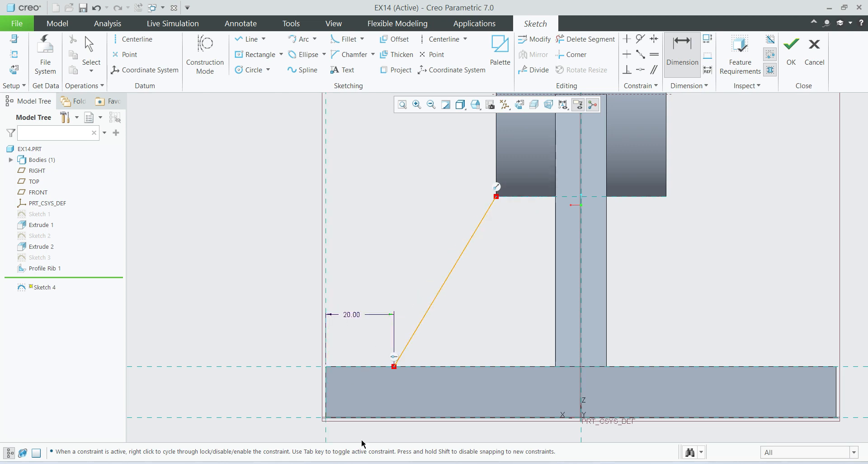
pyautogui.click(791, 50)
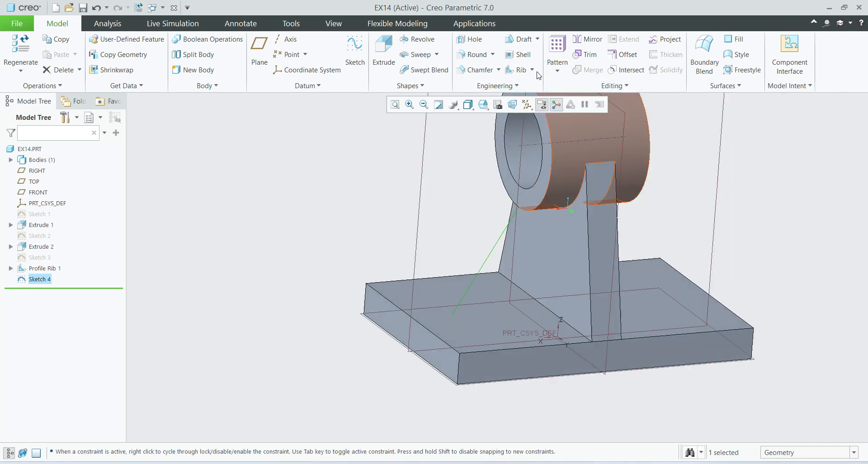
# Create a 10 mm thick profile rib from the slanted-line sketch, between the cylinder and the base plate.
pyautogui.click(532, 70)
pyautogui.click(537, 94)
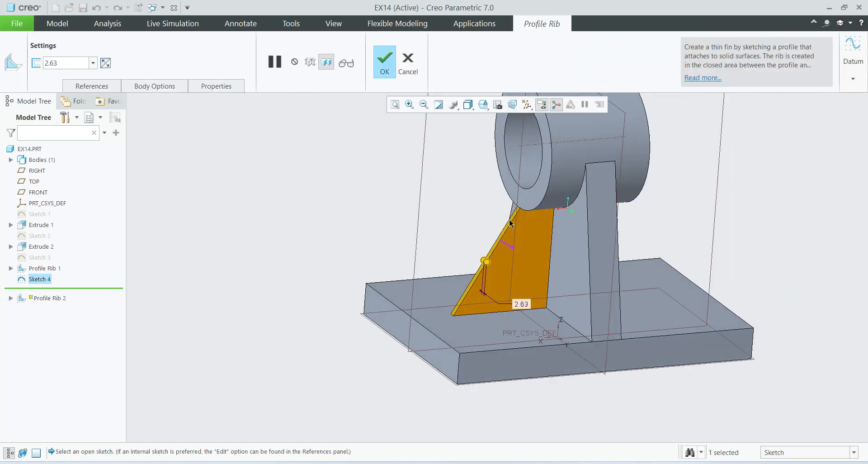
pyautogui.doubleClick(85, 62)
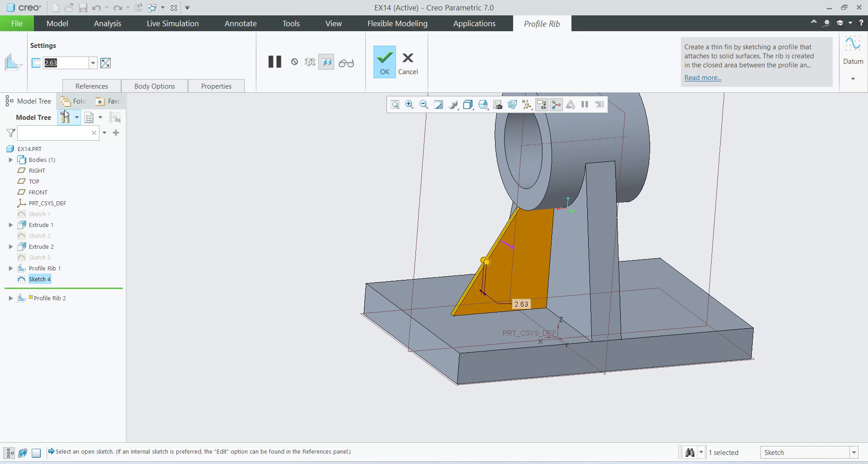
pyautogui.write('10')
pyautogui.press('Return')
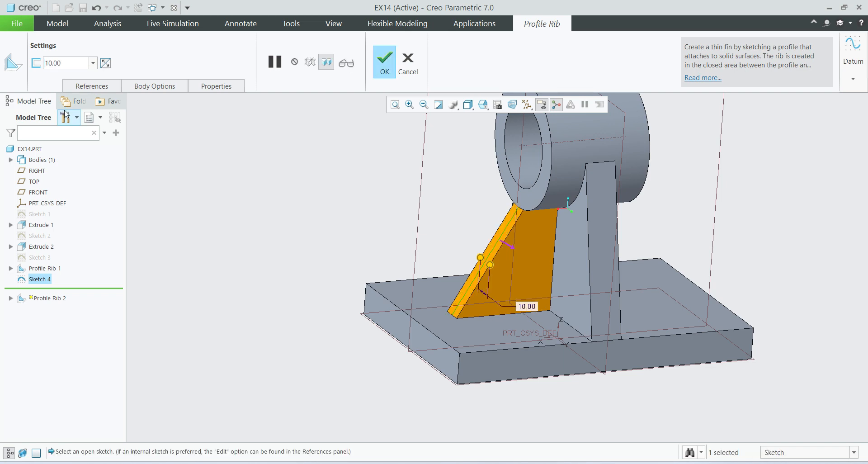
pyautogui.click(390, 64)
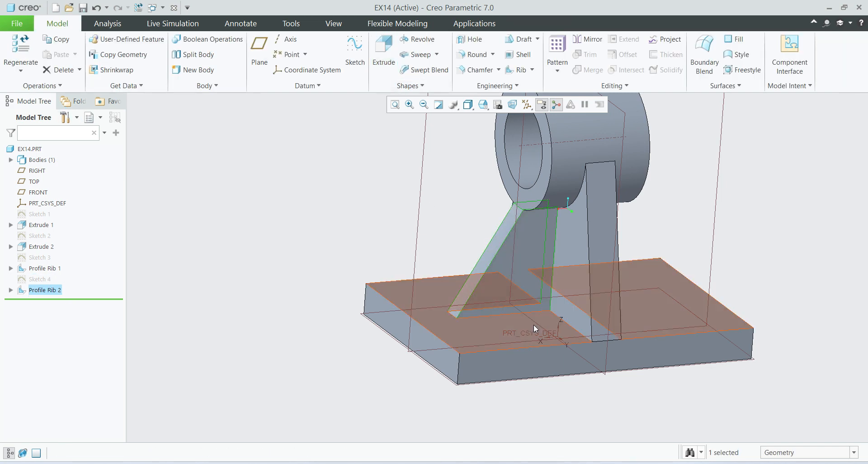
pyautogui.moveTo(535, 327); pyautogui.dragTo(561, 339, button='middle')
pyautogui.click(784, 247)
pyautogui.scroll(3, 560, 364)
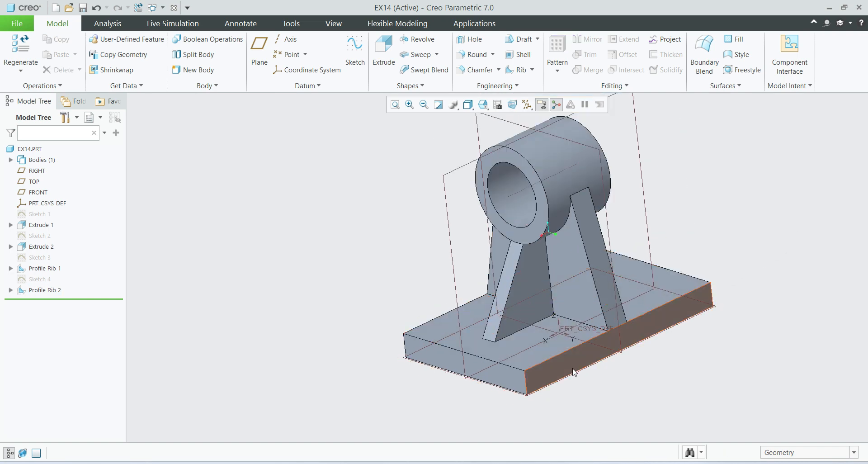
pyautogui.moveTo(575, 370); pyautogui.dragTo(548, 377, button='middle')
# Mirror the 10 mm rib across the RIGHT datum plane to the opposite side of the bracket.
pyautogui.click(43, 290)
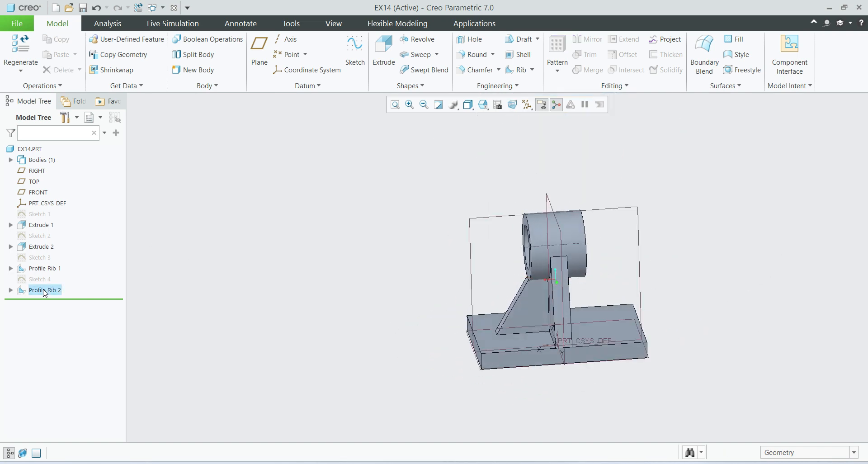
pyautogui.click(590, 39)
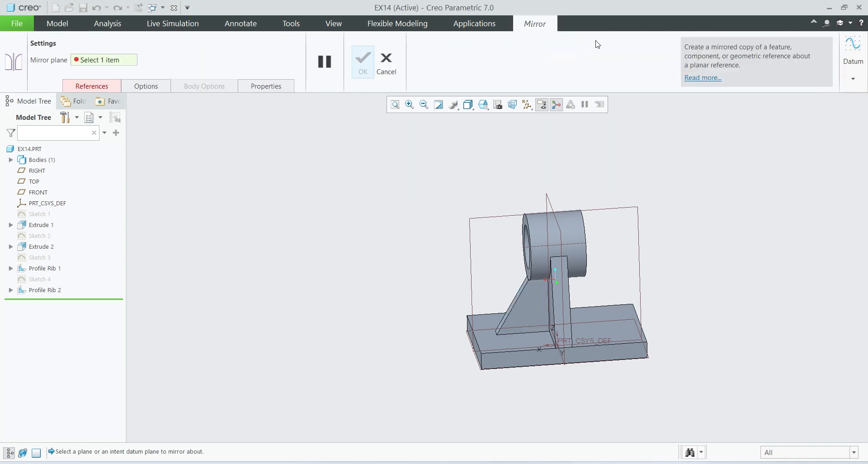
pyautogui.click(549, 255)
pyautogui.click(366, 72)
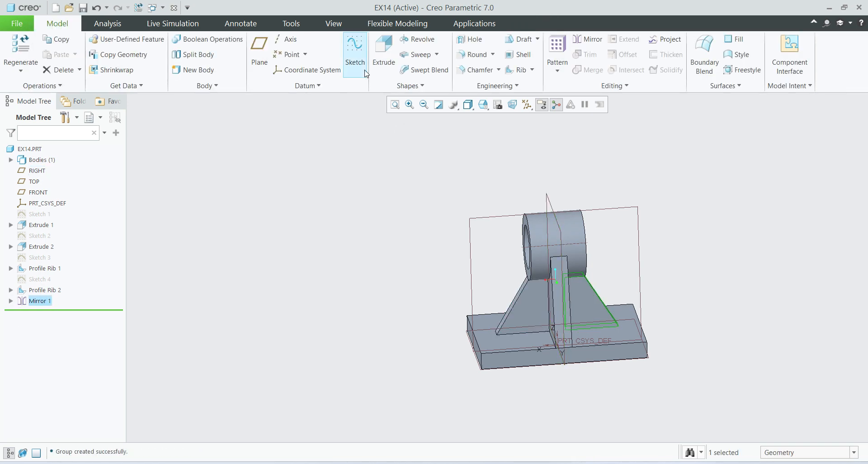
pyautogui.moveTo(713, 304)
pyautogui.mouseDown(button='middle')
pyautogui.moveTo(728, 291)
pyautogui.moveTo(719, 303)
pyautogui.mouseUp(button='middle')
pyautogui.hotkey('ctrl', 'd')
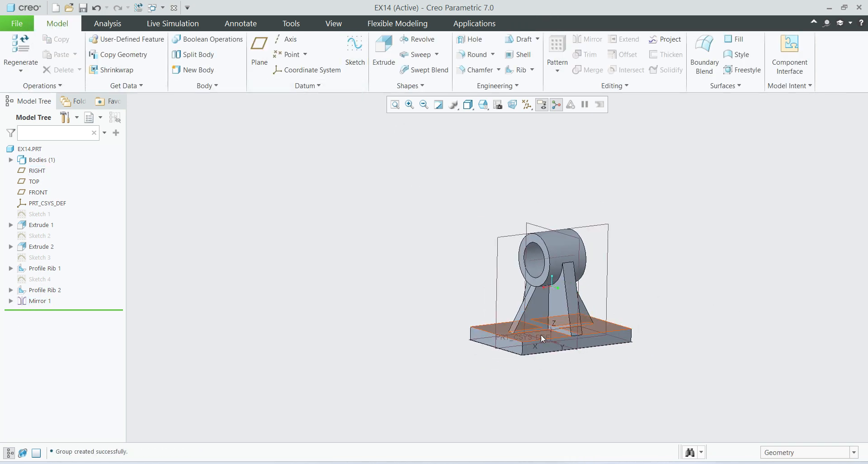
# Hide the RIGHT, TOP and FRONT datum planes and the part's default coordinate system.
pyautogui.click(39, 171)
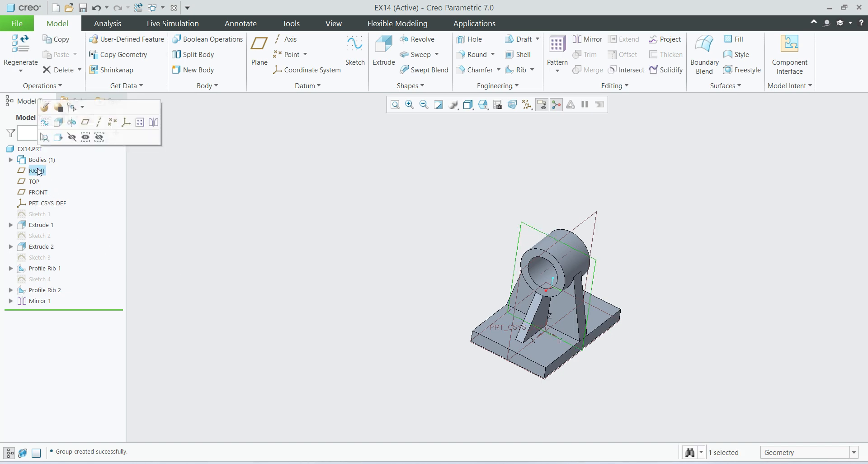
pyautogui.keyDown('shift'); pyautogui.click(50, 205); pyautogui.keyUp('shift')
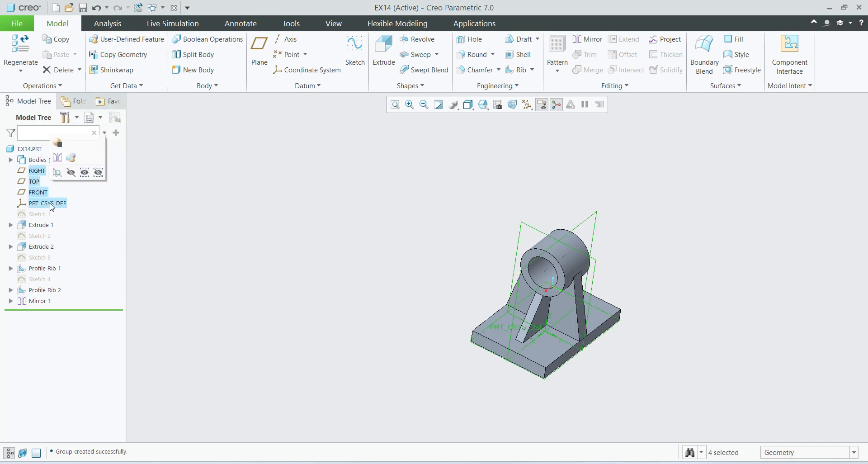
pyautogui.click(71, 172)
pyautogui.scroll(-2, 631, 375)
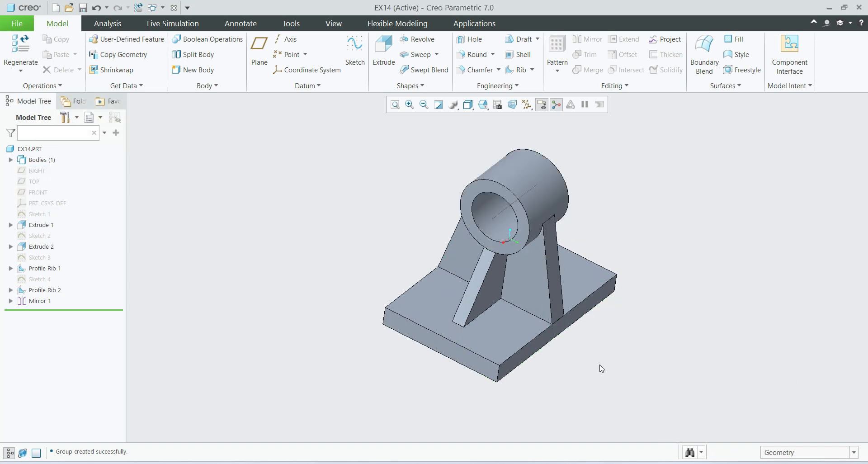
pyautogui.keyDown('shift'); pyautogui.moveTo(612, 379); pyautogui.dragTo(612, 366, button='middle'); pyautogui.keyUp('shift')
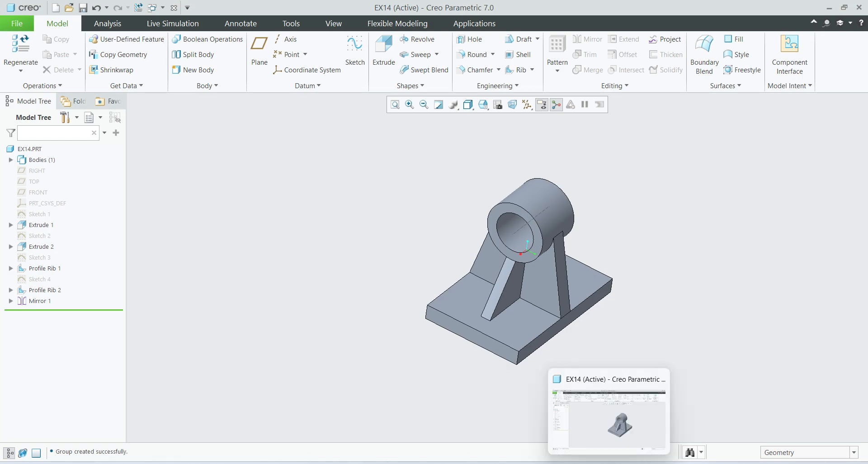
# Check the plate corners in the reference drawing, and round the base plate's four vertical corner edges with a 10 mm radius.
pyautogui.click(608, 463)
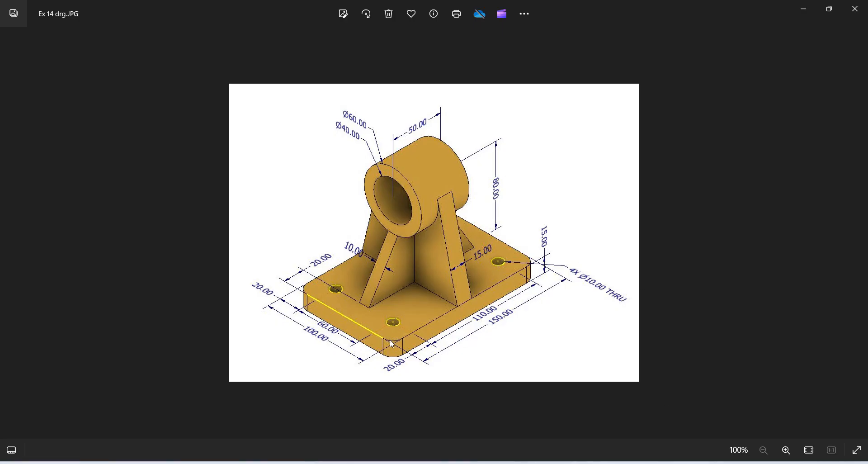
pyautogui.click(604, 461)
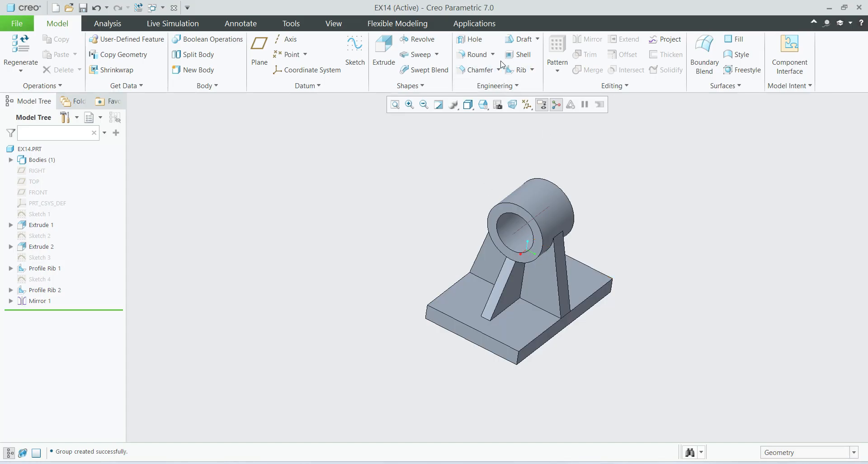
pyautogui.click(474, 55)
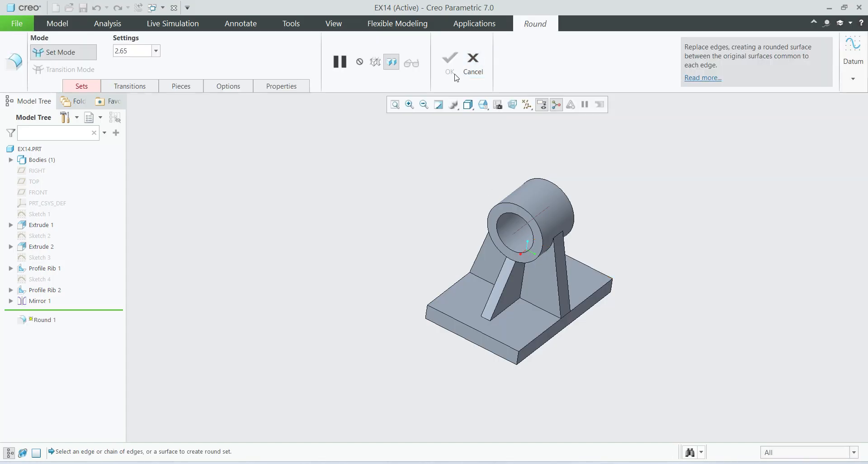
pyautogui.doubleClick(141, 46)
pyautogui.write('10')
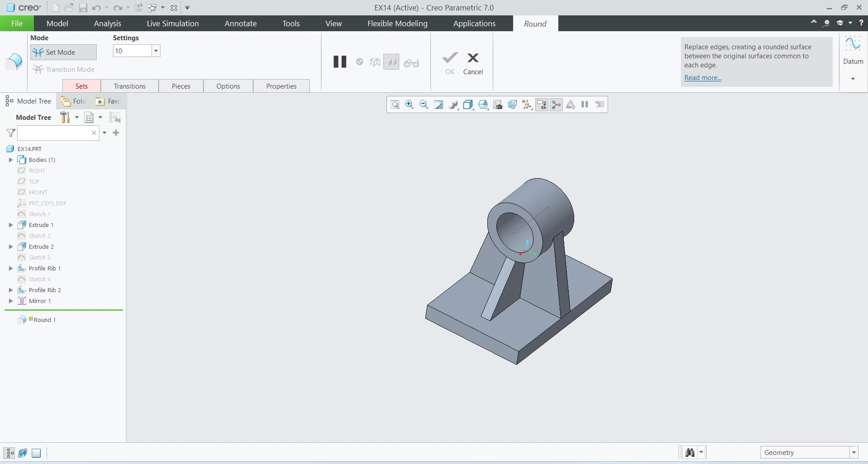
pyautogui.press('Return')
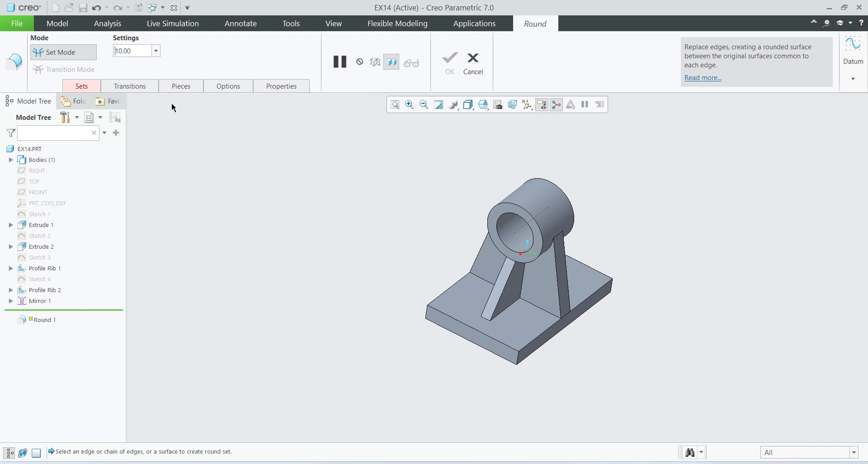
pyautogui.click(518, 362)
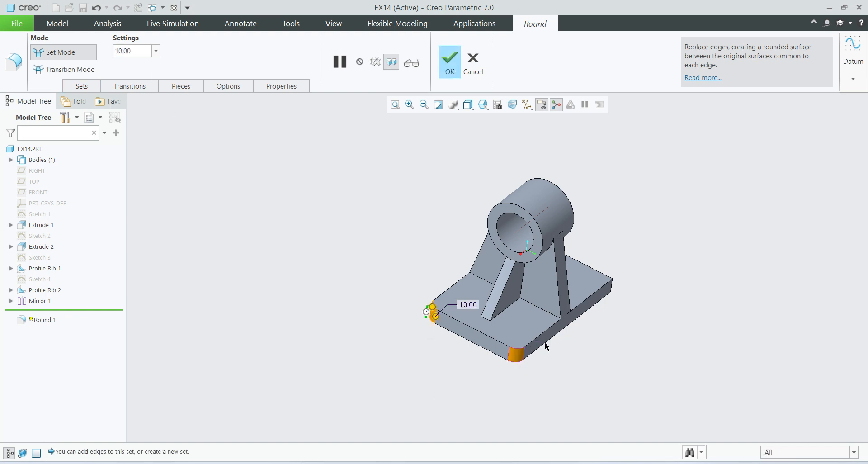
pyautogui.keyDown('ctrl'); pyautogui.click(612, 290); pyautogui.keyUp('ctrl')
pyautogui.moveTo(572, 344); pyautogui.dragTo(540, 361, button='middle')
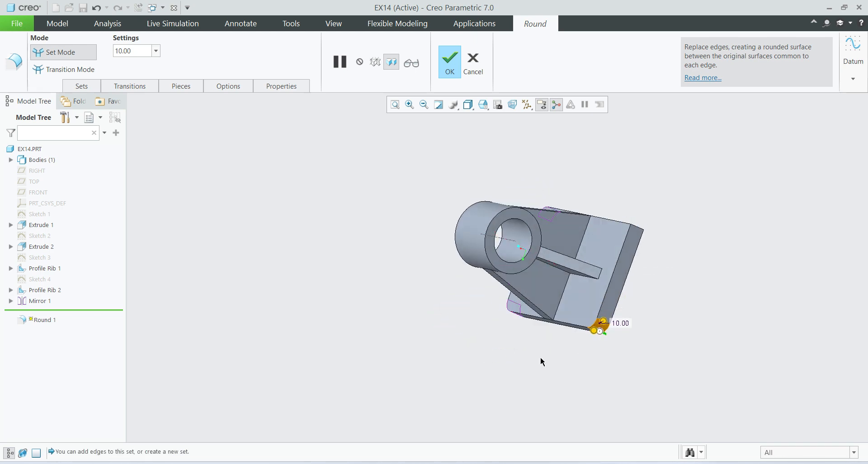
pyautogui.keyDown('ctrl'); pyautogui.click(642, 234); pyautogui.keyUp('ctrl')
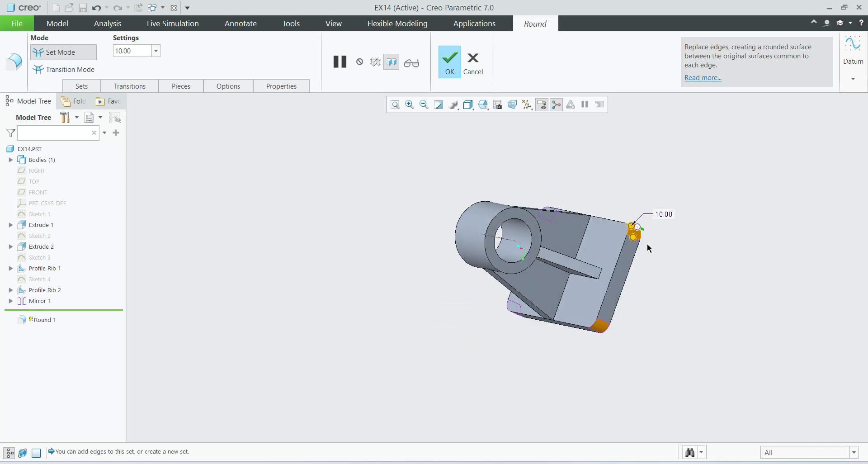
pyautogui.click(450, 67)
pyautogui.moveTo(474, 353); pyautogui.dragTo(678, 320, button='middle')
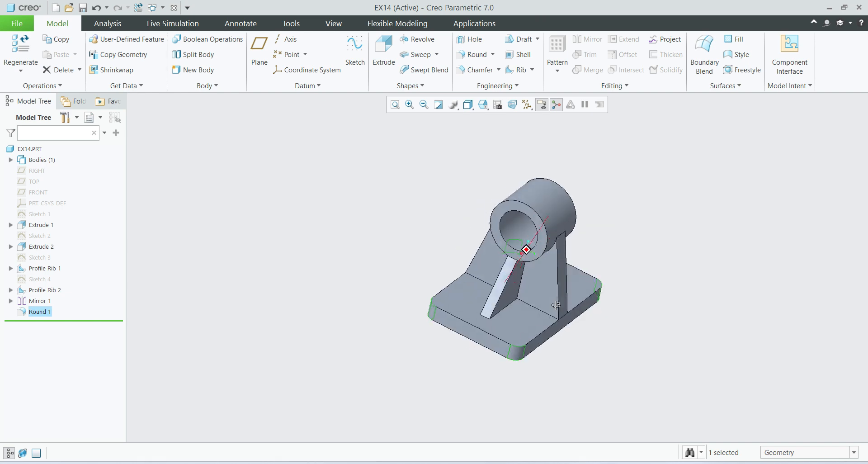
pyautogui.click(679, 321)
# Check the diameter and positions of the base plate's mounting holes in the reference drawing.
pyautogui.moveTo(525, 333); pyautogui.dragTo(578, 431, button='middle')
pyautogui.hotkey('alt', 'Tab')
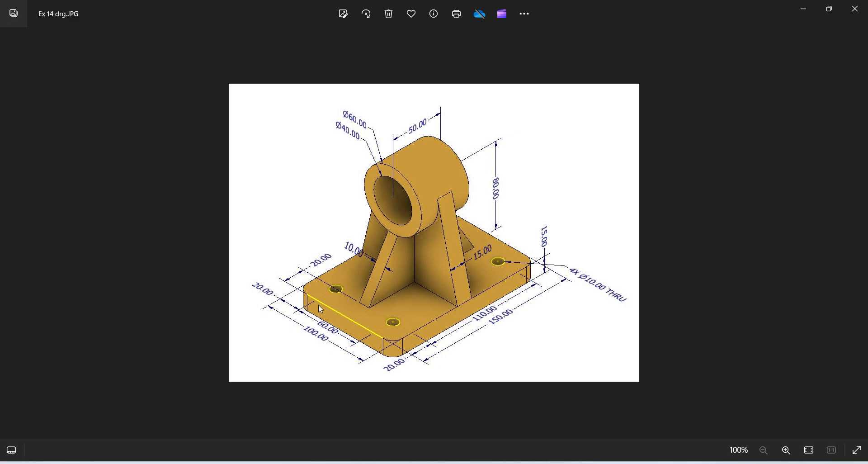
pyautogui.hotkey('alt', 'Tab')
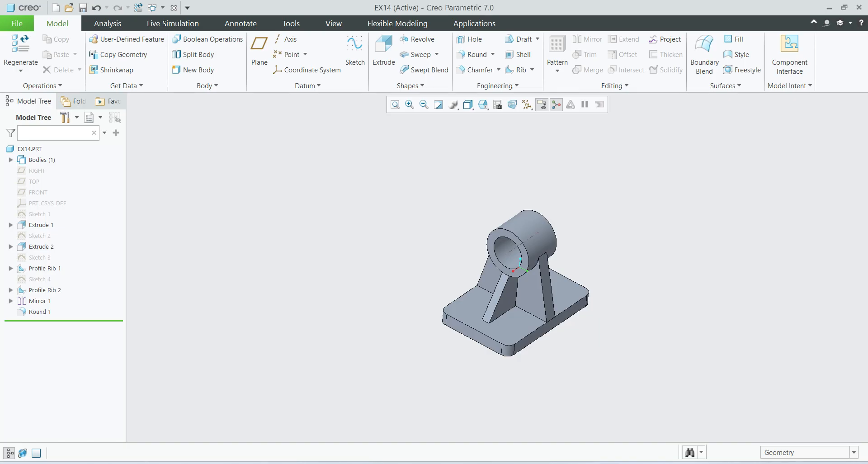
pyautogui.click(473, 309)
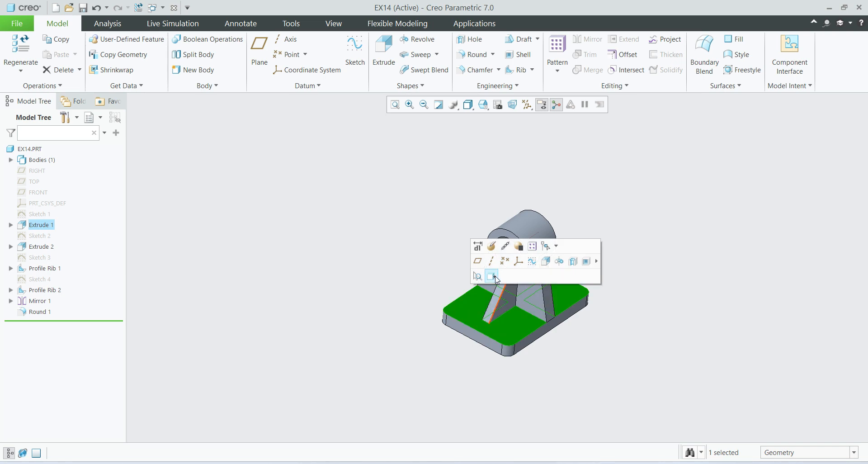
pyautogui.click(533, 261)
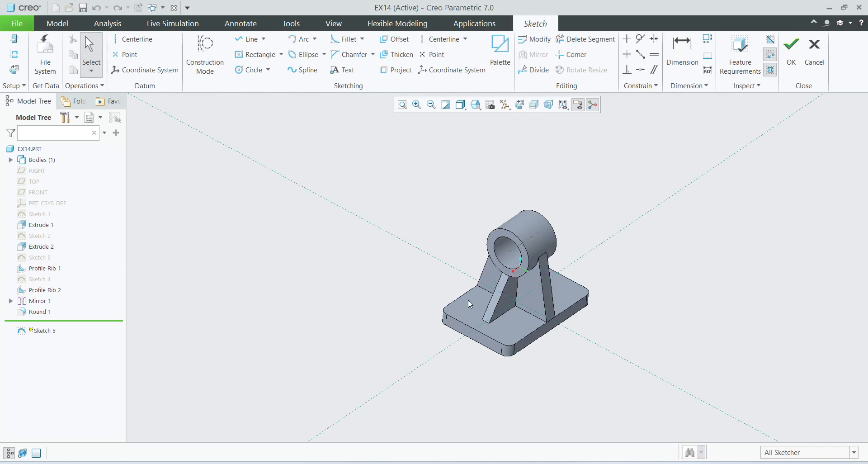
pyautogui.click(520, 105)
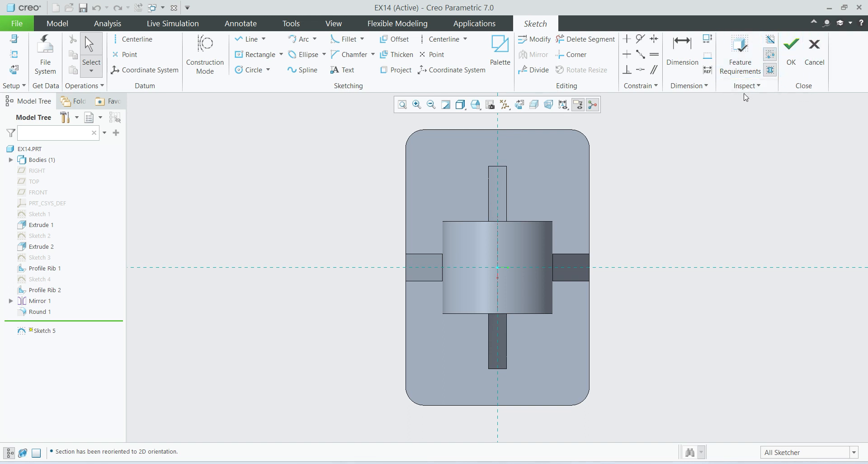
pyautogui.click(819, 65)
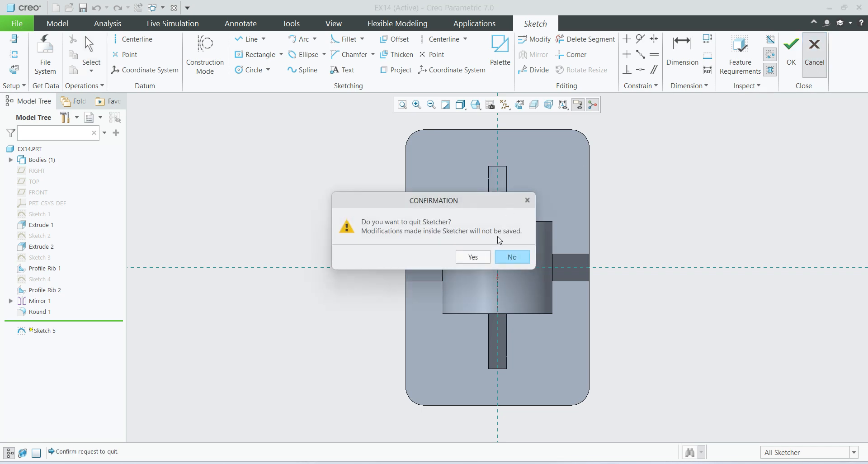
pyautogui.click(473, 257)
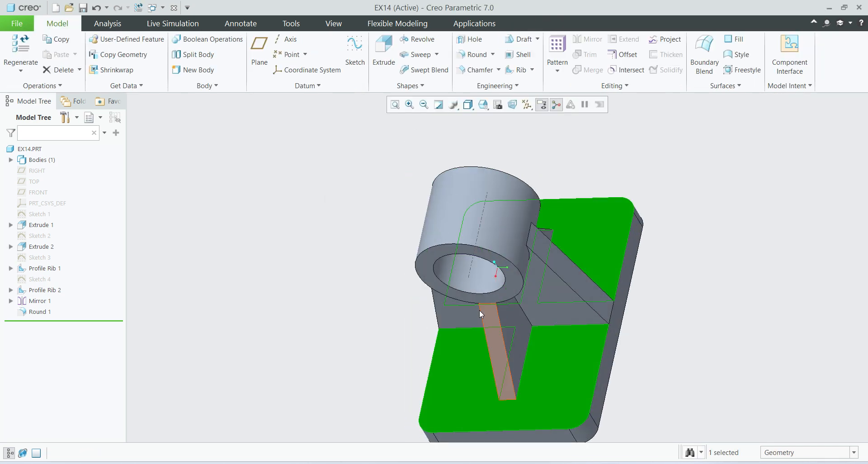
# Start a simple 10 mm diameter hole on the base plate's upper face, near a corner beside the 10 mm rib.
pyautogui.moveTo(488, 316)
pyautogui.mouseDown(button='middle')
pyautogui.moveTo(442, 314)
pyautogui.moveTo(459, 317)
pyautogui.mouseUp(button='middle')
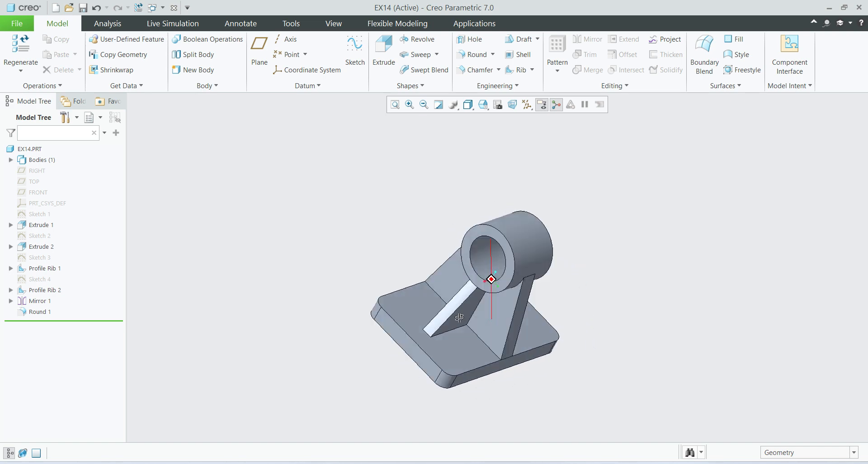
pyautogui.click(475, 41)
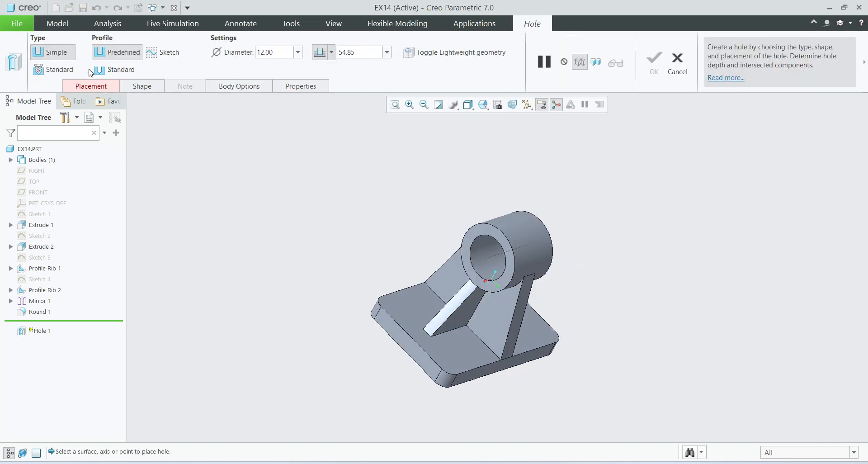
pyautogui.click(278, 51)
pyautogui.write('1')
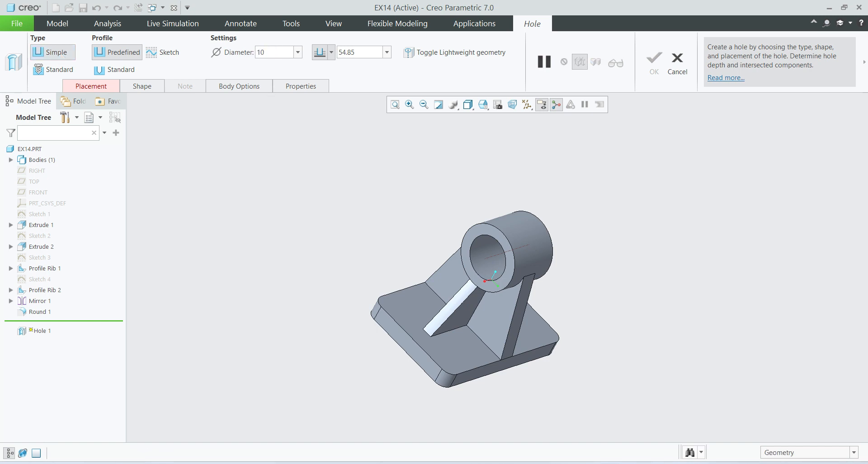
pyautogui.write('0')
pyautogui.press('Return')
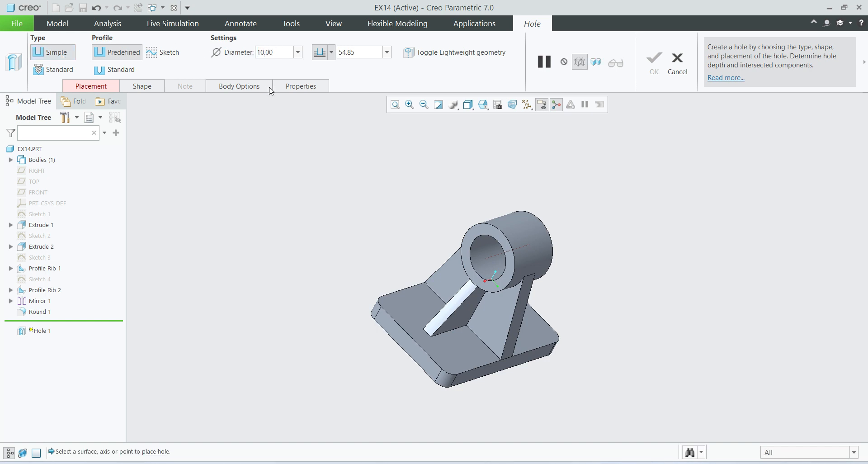
pyautogui.click(403, 310)
# Offset the hole 20 mm from the base plate's adjacent short side face.
pyautogui.moveTo(468, 317); pyautogui.dragTo(426, 344, button='middle')
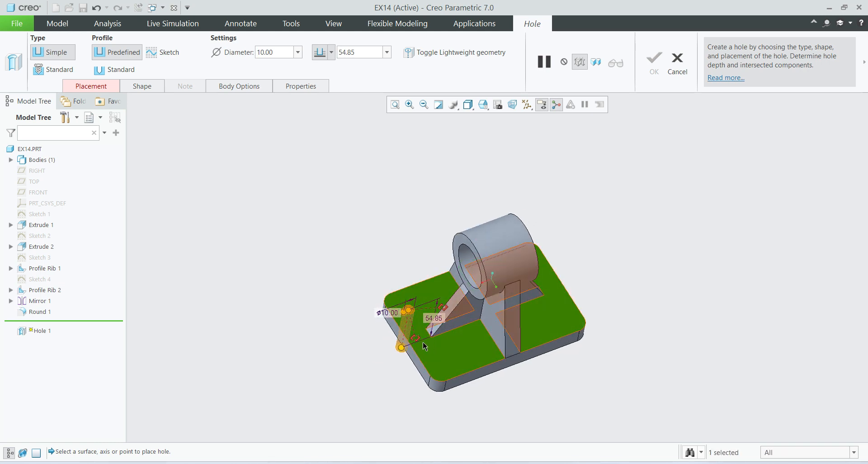
pyautogui.scroll(-2, 424, 344)
pyautogui.moveTo(408, 338); pyautogui.dragTo(398, 336)
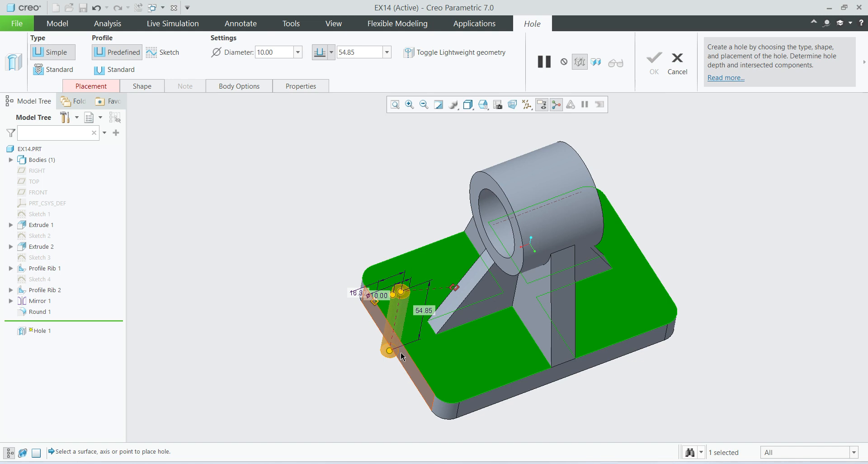
pyautogui.doubleClick(364, 293)
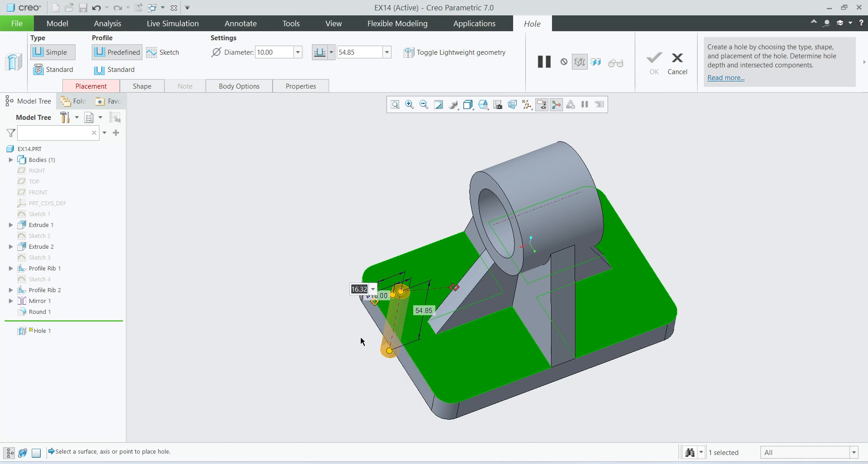
pyautogui.write('20')
pyautogui.press('Return')
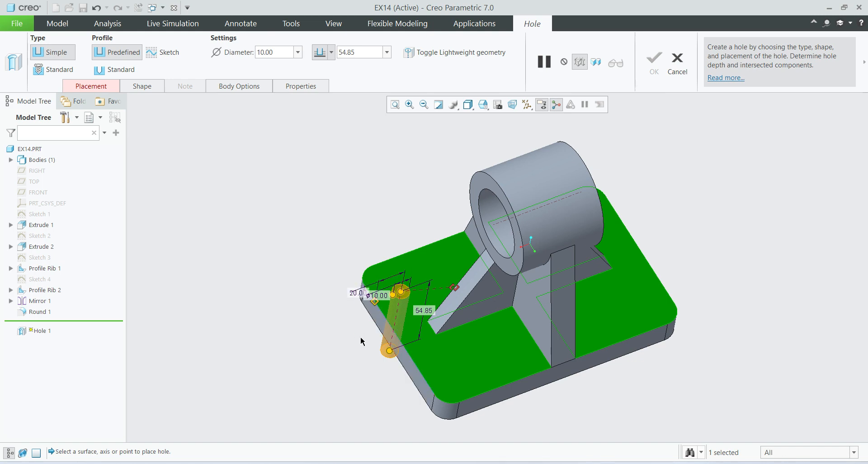
# Reference the hole's second offset to the base plate's nearest long side and set it to 20 mm.
pyautogui.moveTo(456, 289); pyautogui.dragTo(388, 260)
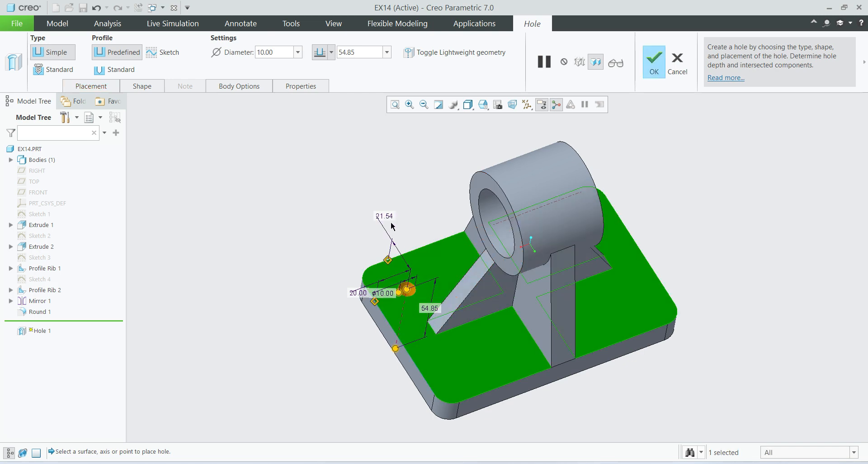
pyautogui.doubleClick(385, 215)
pyautogui.write('20')
pyautogui.press('Return')
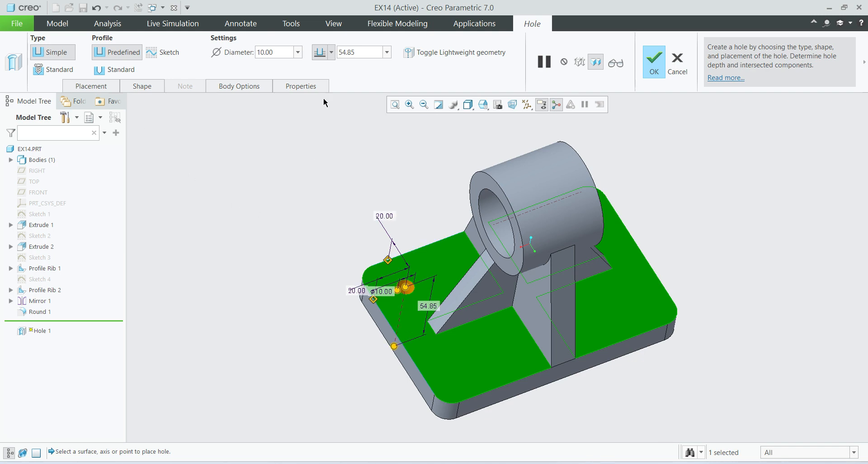
# Set the hole's depth to Through All and complete the hole.
pyautogui.click(331, 53)
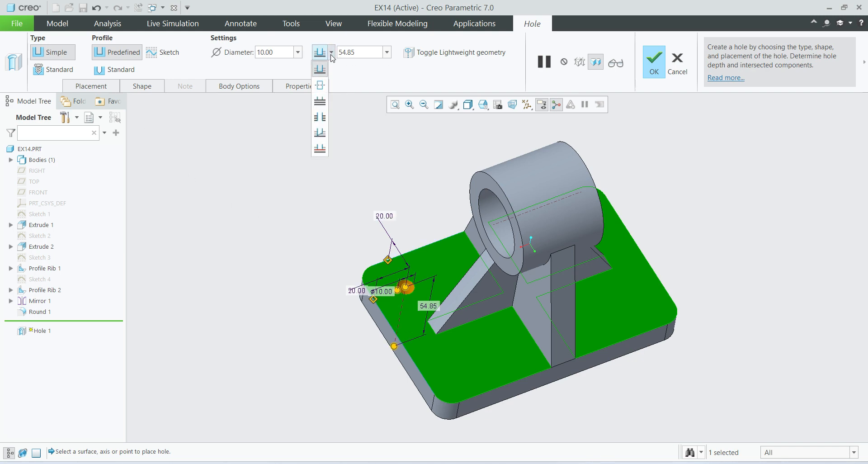
pyautogui.click(321, 117)
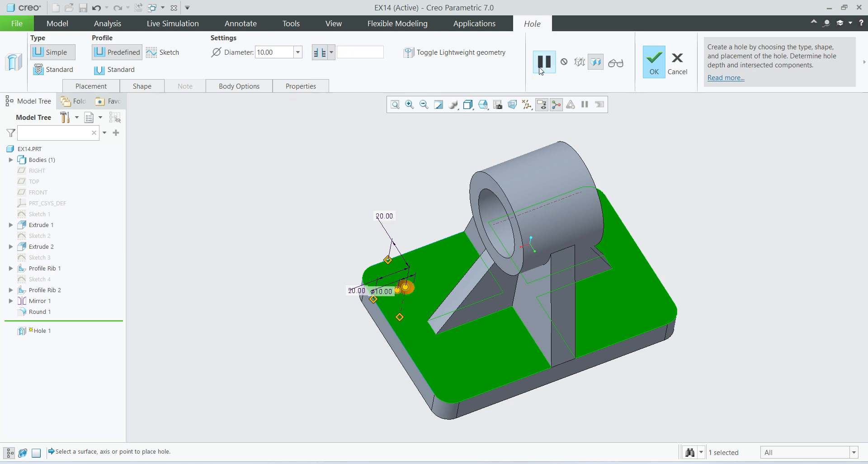
pyautogui.click(652, 64)
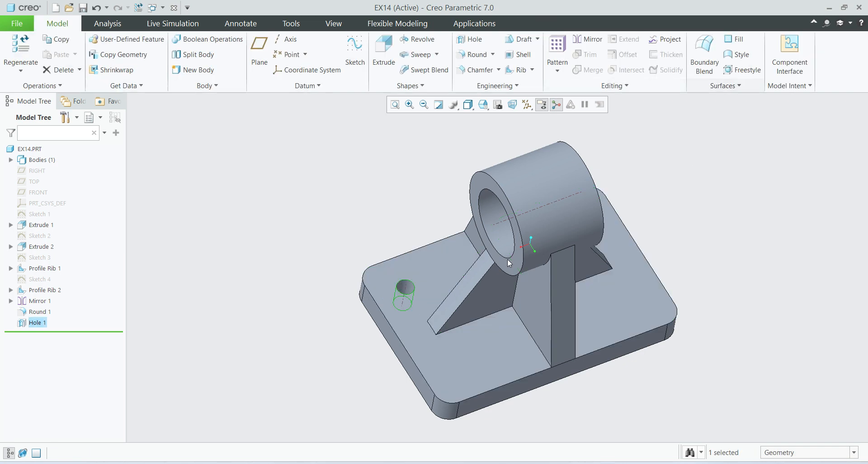
pyautogui.click(302, 207)
pyautogui.moveTo(473, 308); pyautogui.dragTo(458, 384, button='middle')
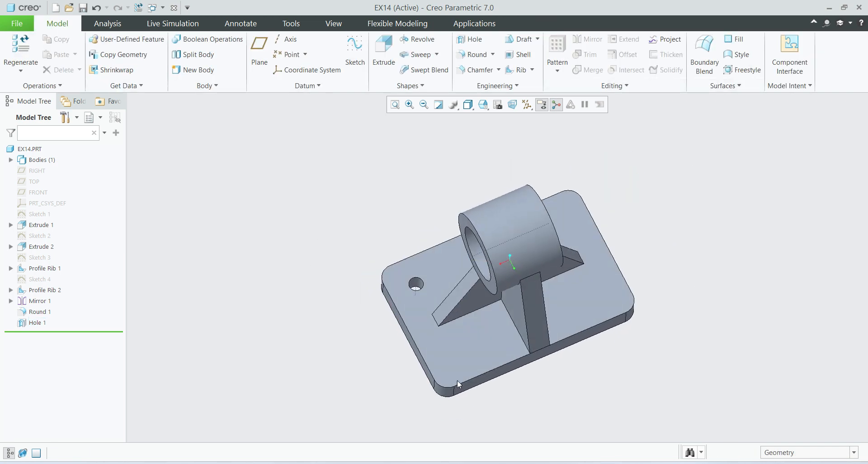
pyautogui.click(27, 323)
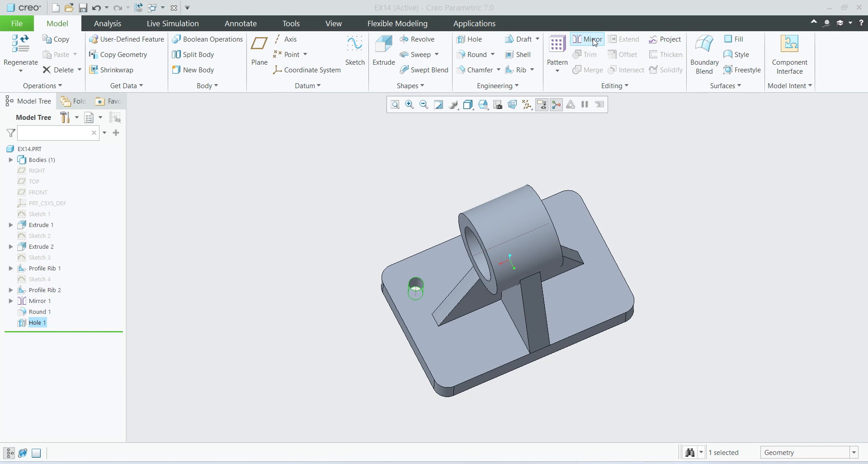
pyautogui.click(244, 262)
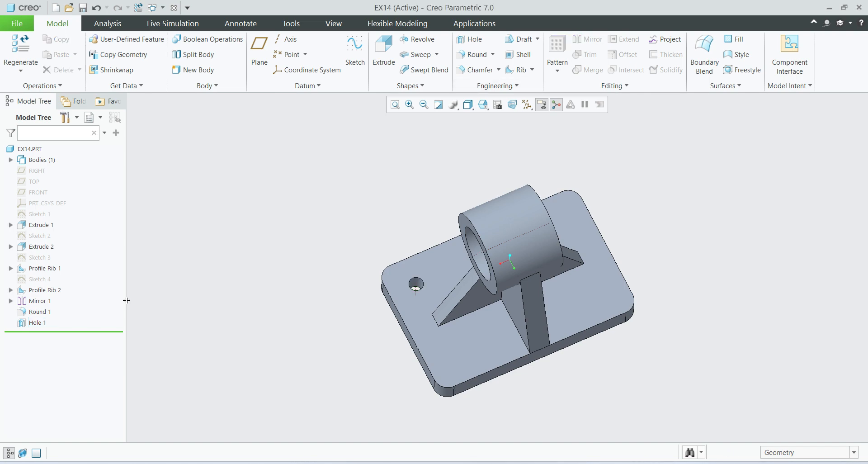
pyautogui.click(38, 325)
pyautogui.click(59, 282)
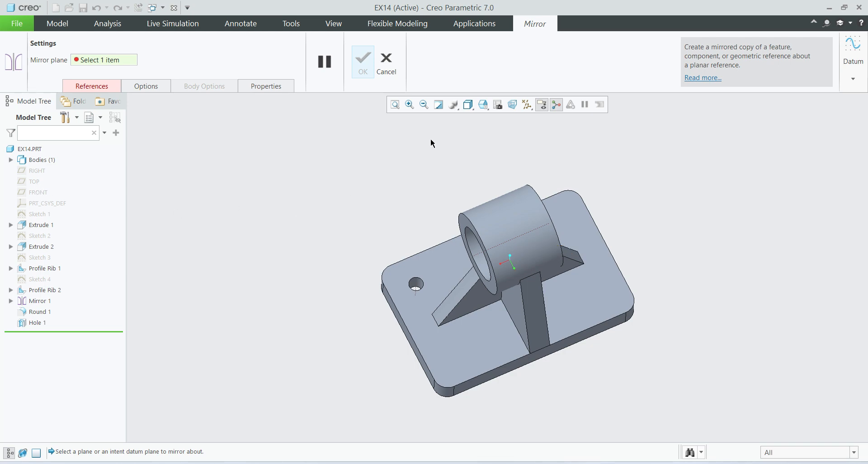
pyautogui.click(387, 61)
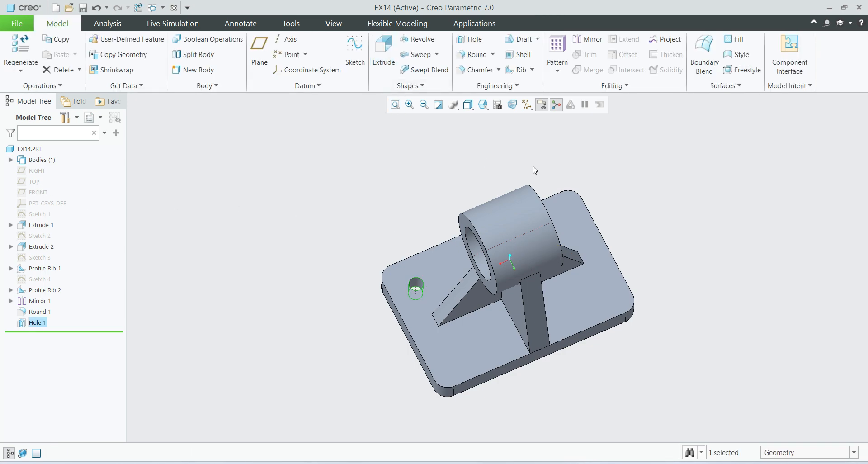
# Show the hidden RIGHT, TOP and FRONT datum planes.
pyautogui.click(33, 176)
pyautogui.keyDown('shift'); pyautogui.click(45, 198); pyautogui.keyUp('shift')
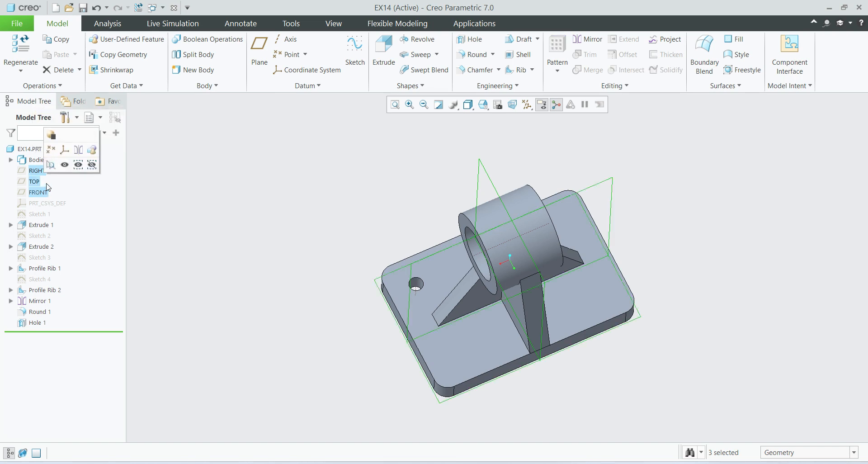
pyautogui.keyDown('shift'); pyautogui.moveTo(441, 343); pyautogui.dragTo(447, 339, button='middle'); pyautogui.keyUp('shift')
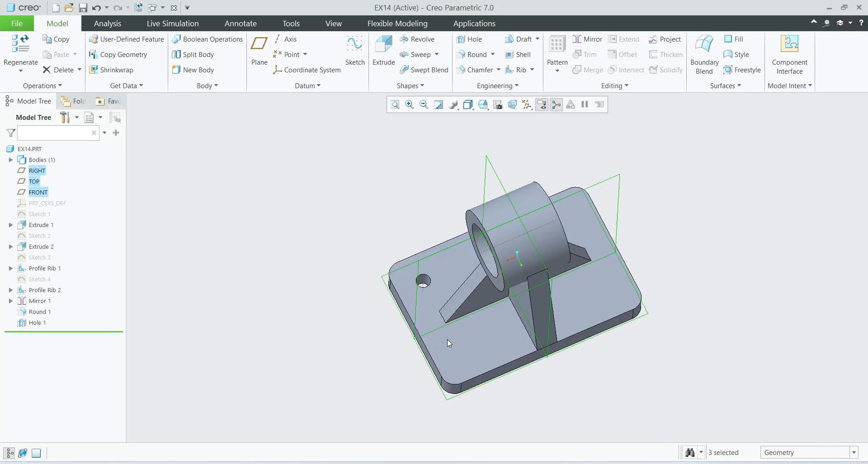
# Mirror the 10 mm hole about the TOP datum plane.
pyautogui.click(37, 324)
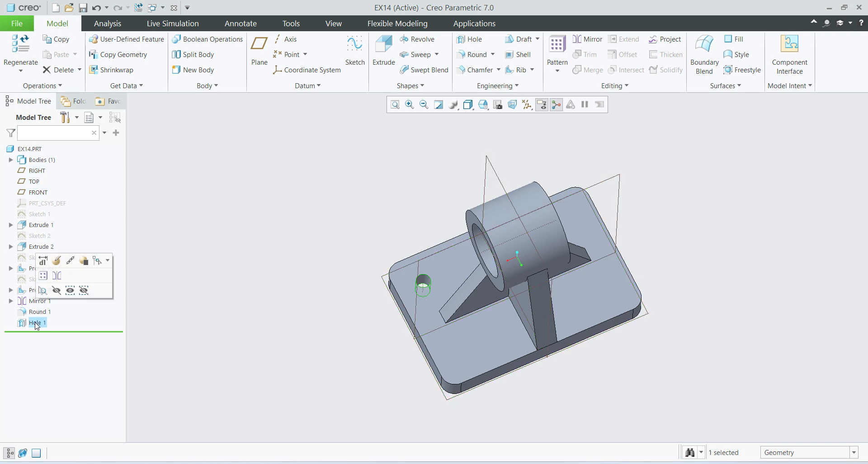
pyautogui.click(61, 281)
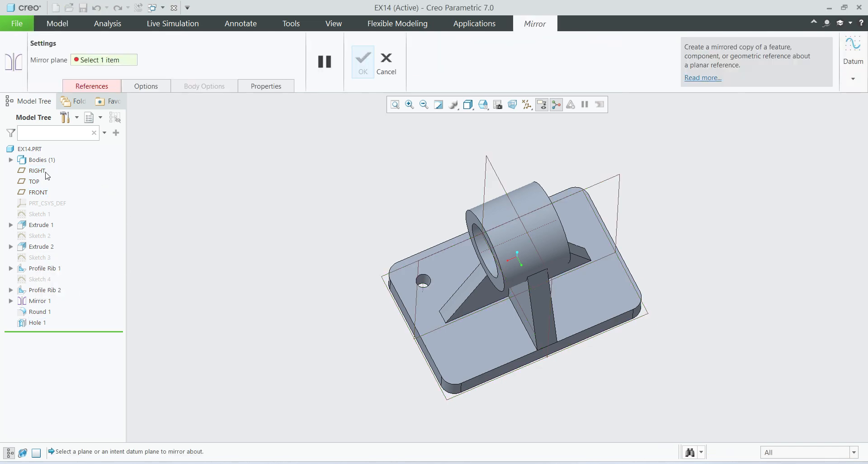
pyautogui.click(384, 278)
pyautogui.moveTo(437, 351); pyautogui.dragTo(444, 372, button='middle')
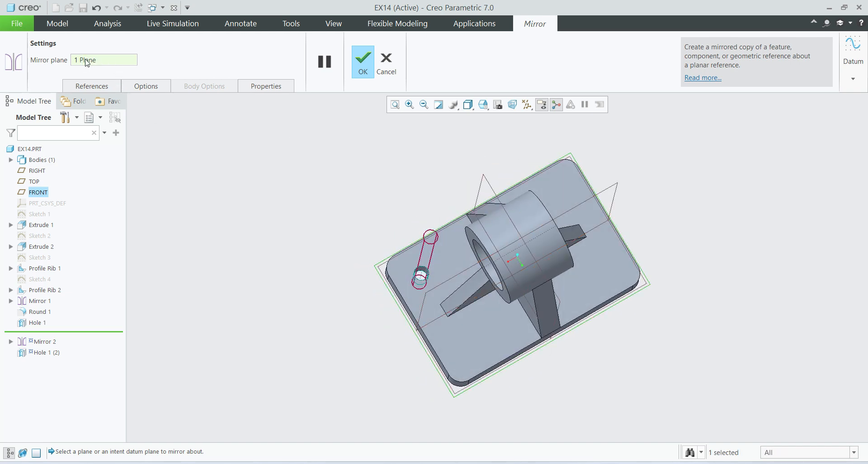
pyautogui.click(619, 190)
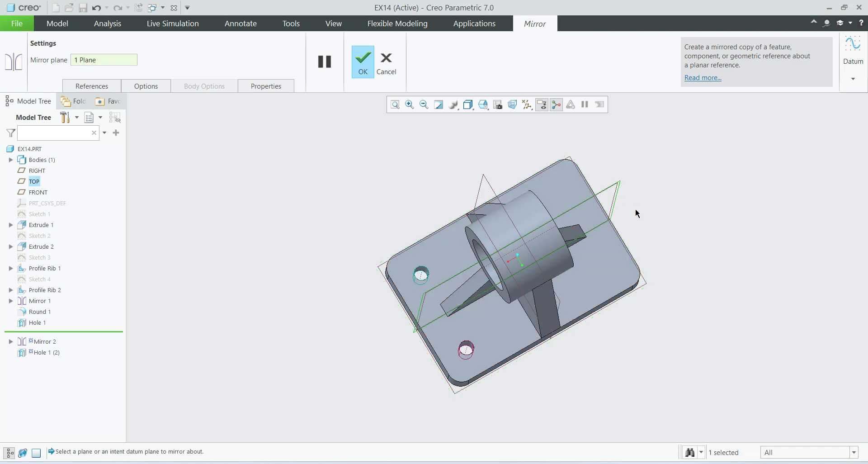
pyautogui.click(365, 63)
# Mirror the original hole and its mirrored copy together about the RIGHT datum plane.
pyautogui.keyDown('ctrl'); pyautogui.click(45, 322); pyautogui.keyUp('ctrl')
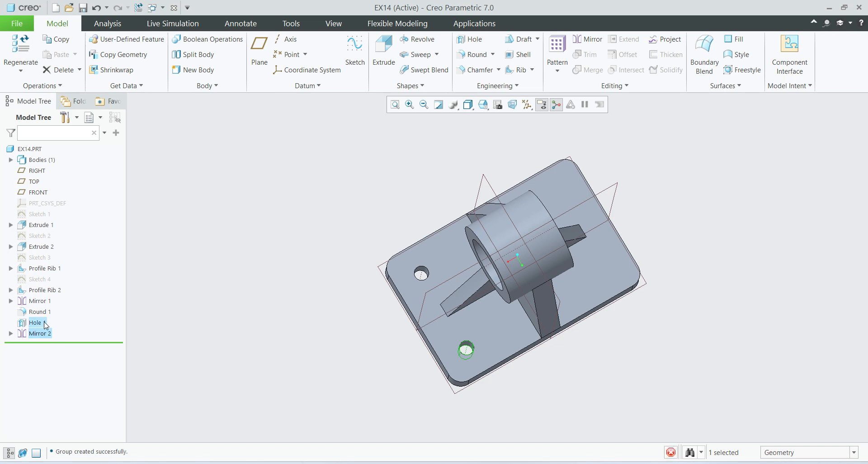
pyautogui.click(52, 276)
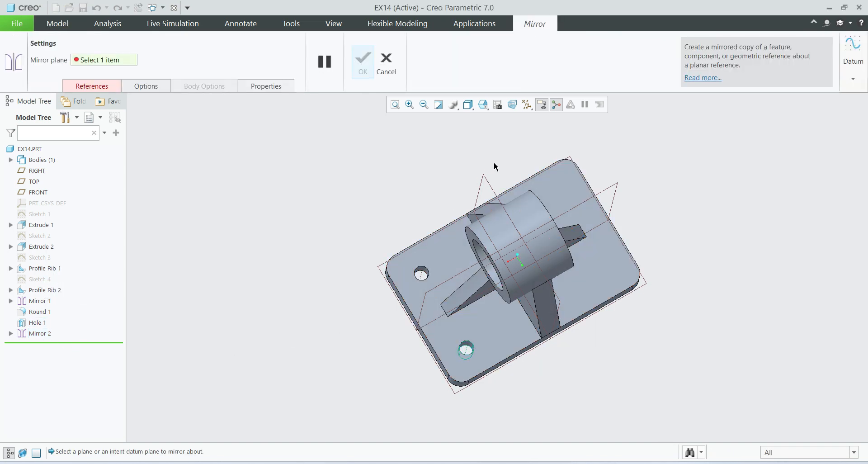
pyautogui.click(485, 181)
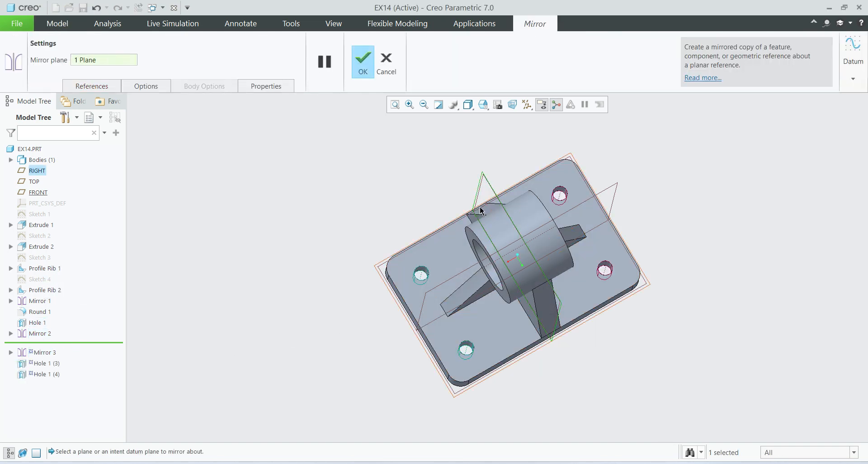
pyautogui.click(364, 70)
pyautogui.click(675, 341)
# Compare the bracket and its four mounting holes with the reference drawing, and return the model to its default orientation.
pyautogui.moveTo(532, 365); pyautogui.dragTo(570, 348, button='middle')
pyautogui.scroll(-3, 677, 268)
pyautogui.scroll(3, 606, 324)
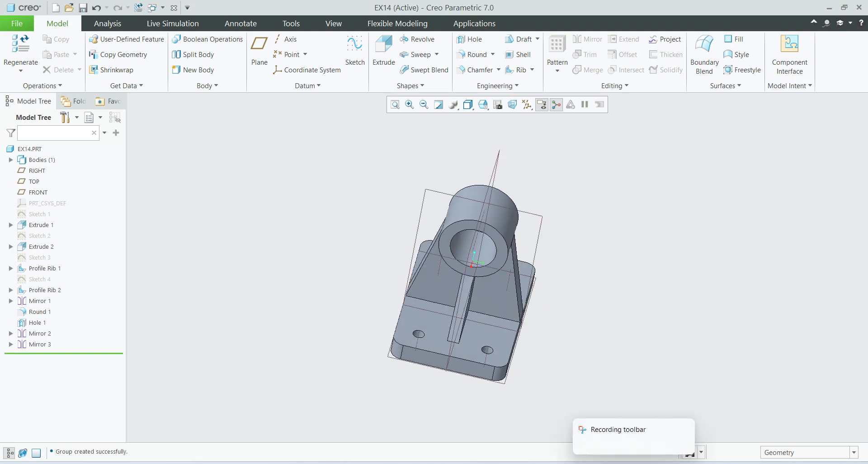
pyautogui.click(584, 463)
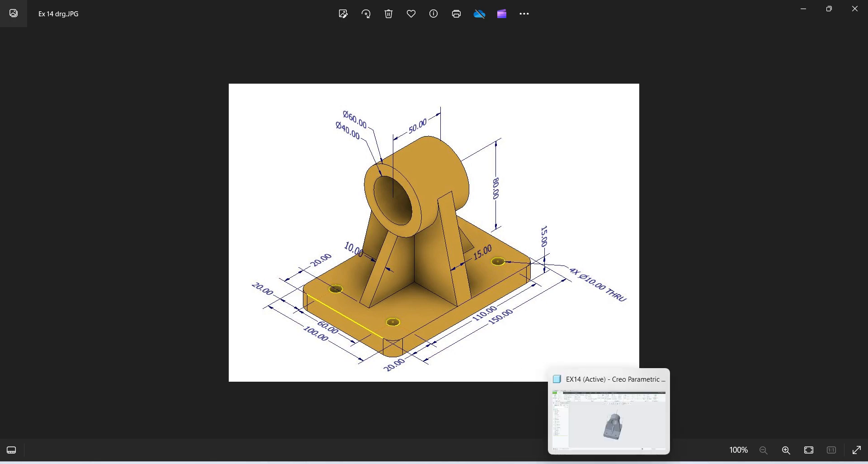
pyautogui.click(609, 462)
pyautogui.hotkey('ctrl', 'd')
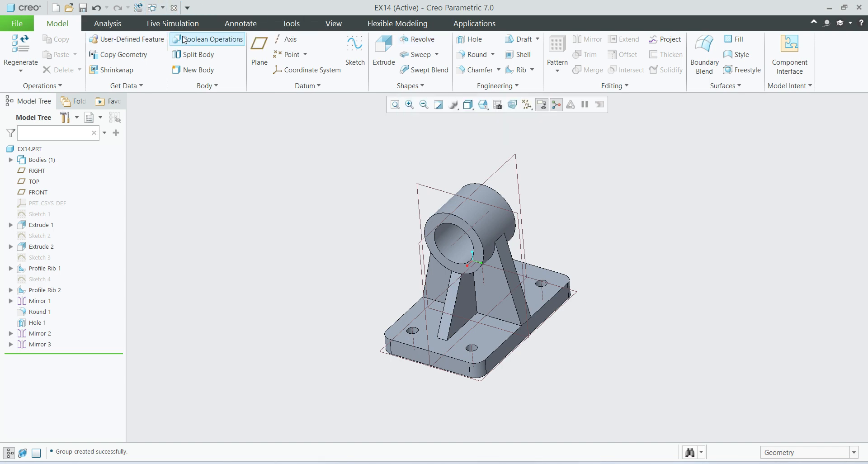
# Save the part EX14.PRT in the folder SK Cad Solution > CREO > Ex 14 on drive D.
pyautogui.hotkey('ctrl', 's')
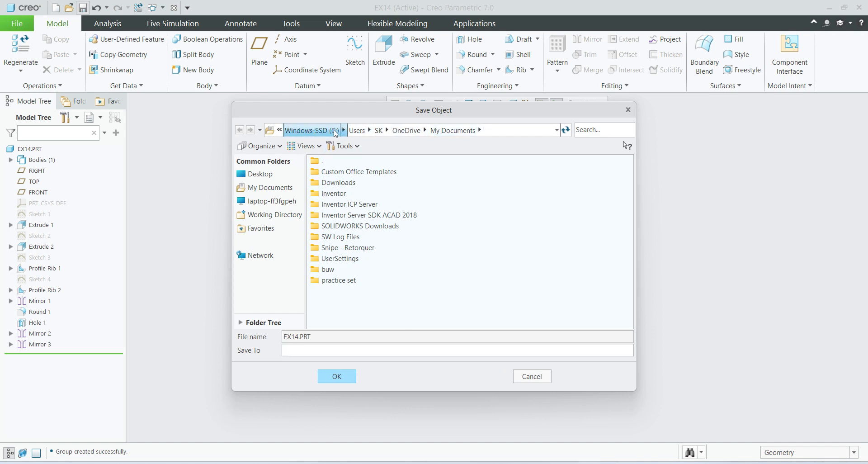
pyautogui.click(312, 131)
pyautogui.click(312, 131)
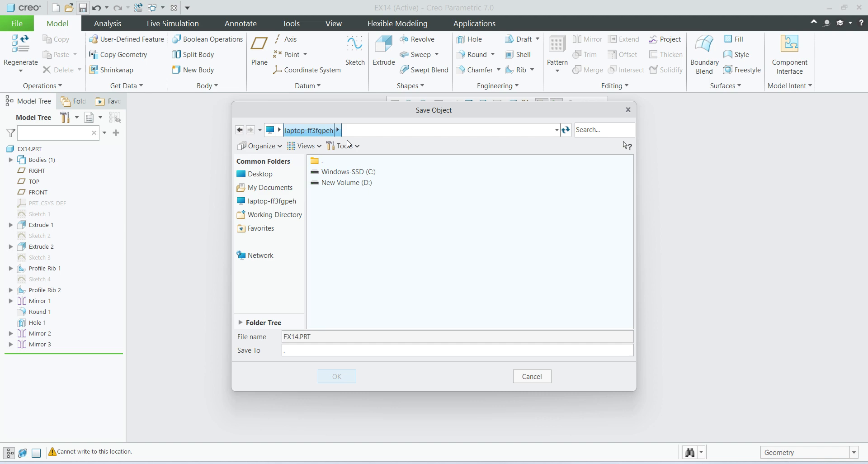
pyautogui.click(359, 187)
pyautogui.doubleClick(359, 185)
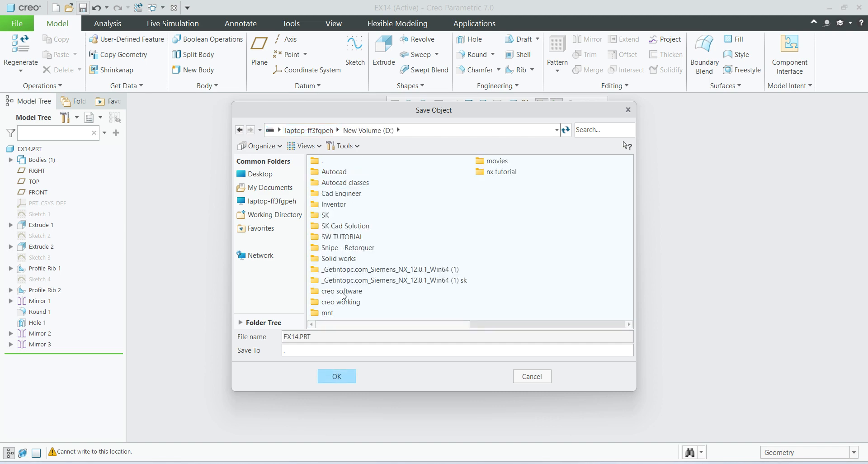
pyautogui.doubleClick(341, 194)
pyautogui.click(368, 130)
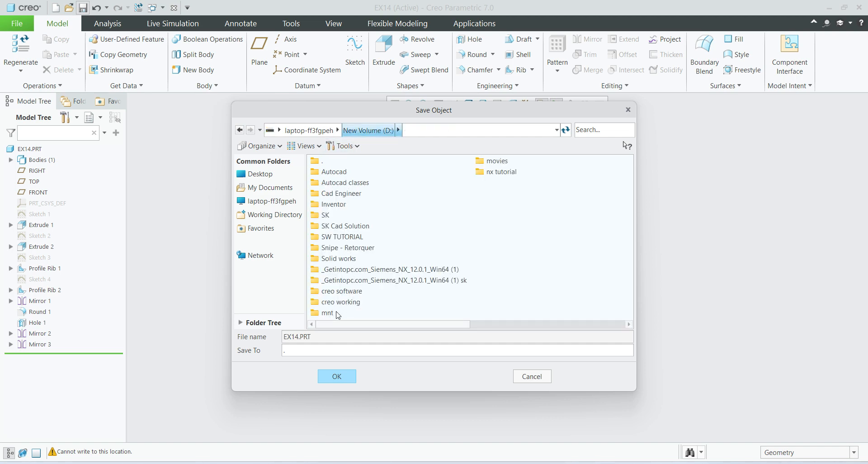
pyautogui.doubleClick(355, 226)
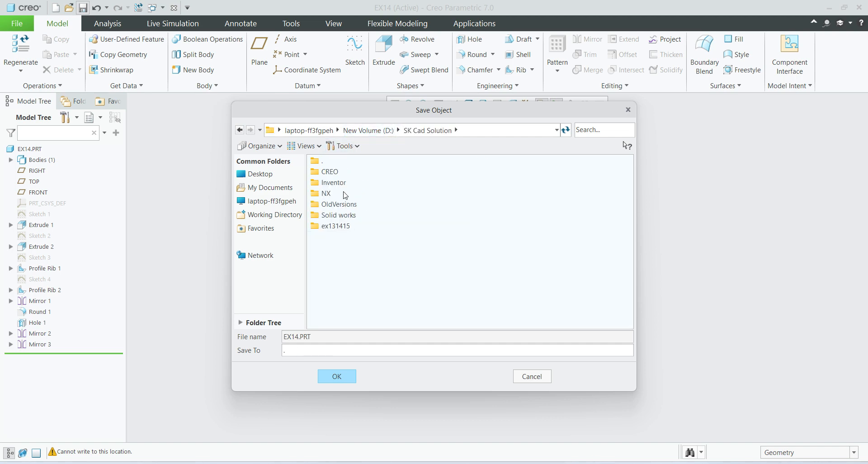
pyautogui.doubleClick(342, 172)
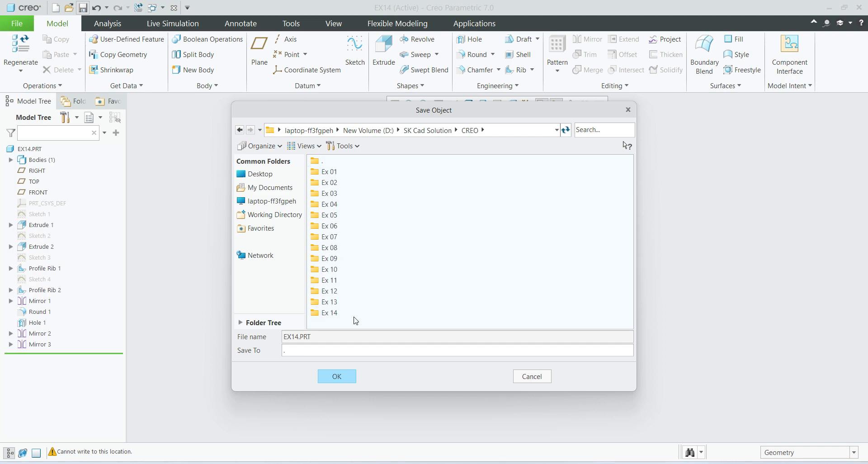
pyautogui.doubleClick(355, 312)
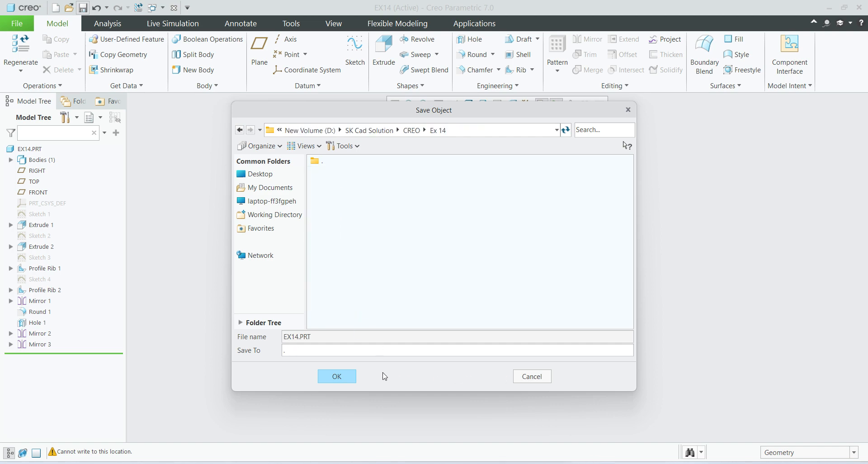
pyautogui.click(337, 376)
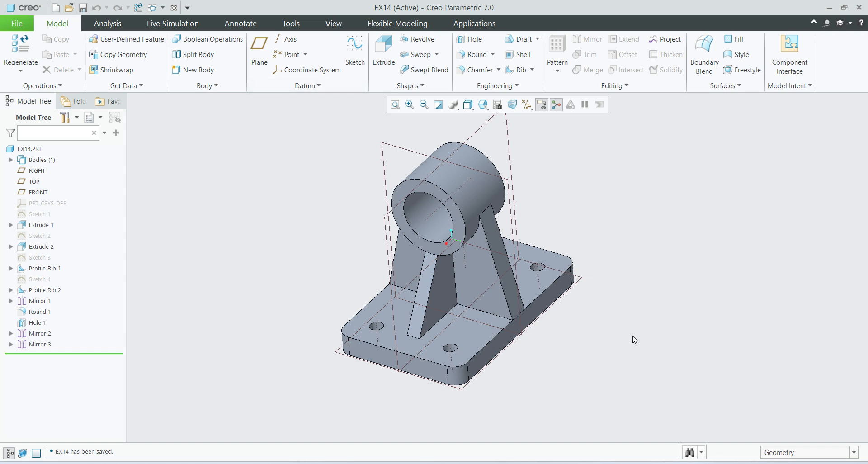
# Hide the RIGHT, TOP and FRONT datum planes of the bracket model.
pyautogui.click(45, 172)
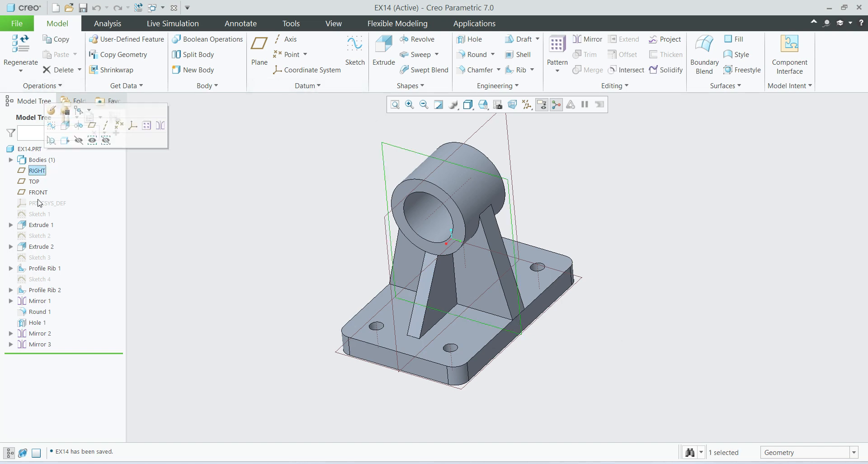
pyautogui.keyDown('shift'); pyautogui.click(38, 192); pyautogui.keyUp('shift')
pyautogui.click(56, 164)
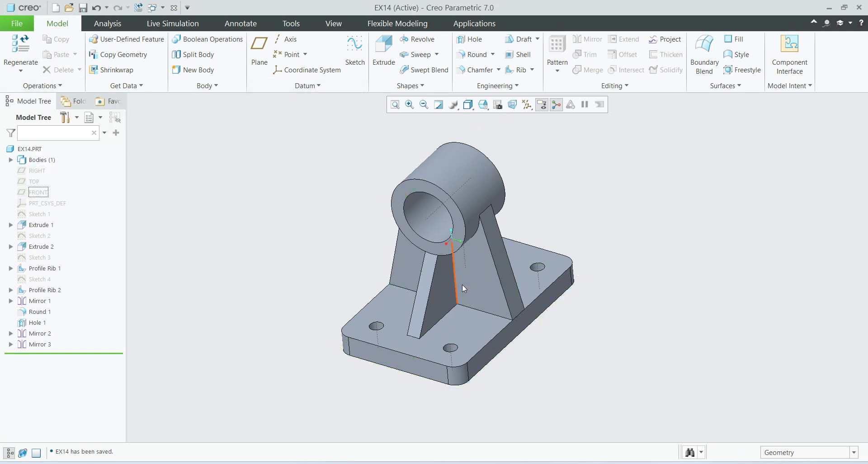
# Examine the finished bracket's hollow cylinder, ribs, base plate and mounting holes from several angles.
pyautogui.keyDown('shift'); pyautogui.moveTo(491, 292); pyautogui.dragTo(446, 288, button='middle'); pyautogui.keyUp('shift')
pyautogui.moveTo(508, 310); pyautogui.dragTo(496, 292, button='middle')
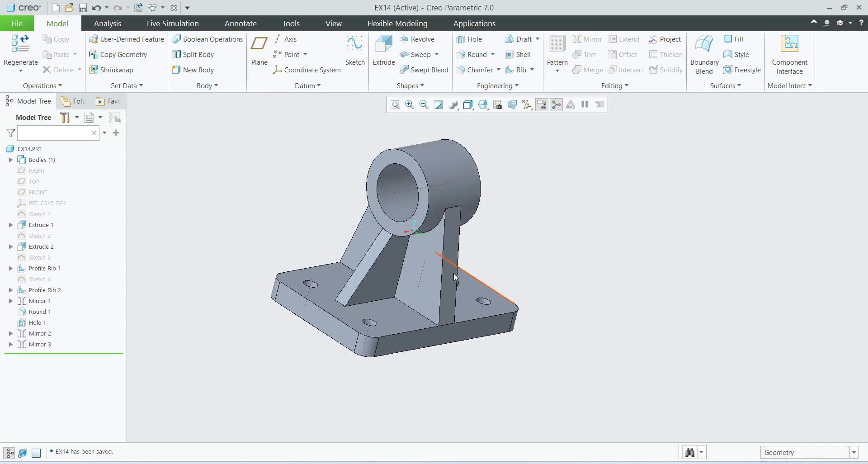
pyautogui.moveTo(454, 273)
pyautogui.mouseDown(button='middle')
pyautogui.moveTo(451, 290)
pyautogui.moveTo(425, 291)
pyautogui.mouseUp(button='middle')
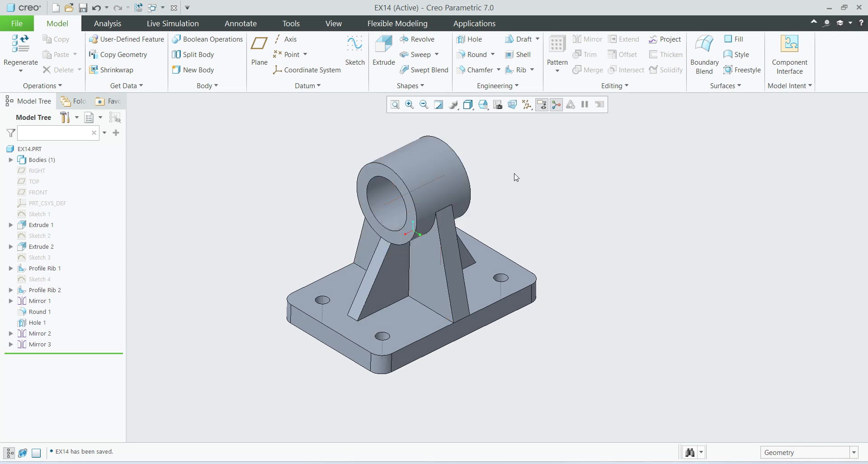
pyautogui.click(464, 190)
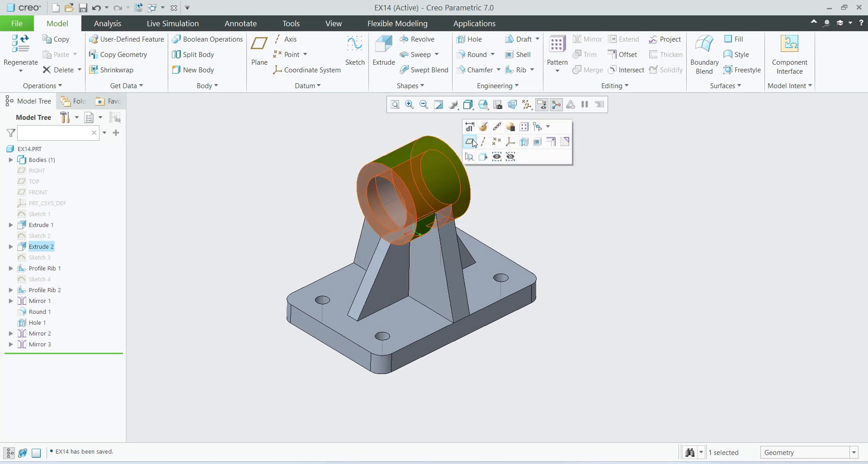
pyautogui.click(572, 217)
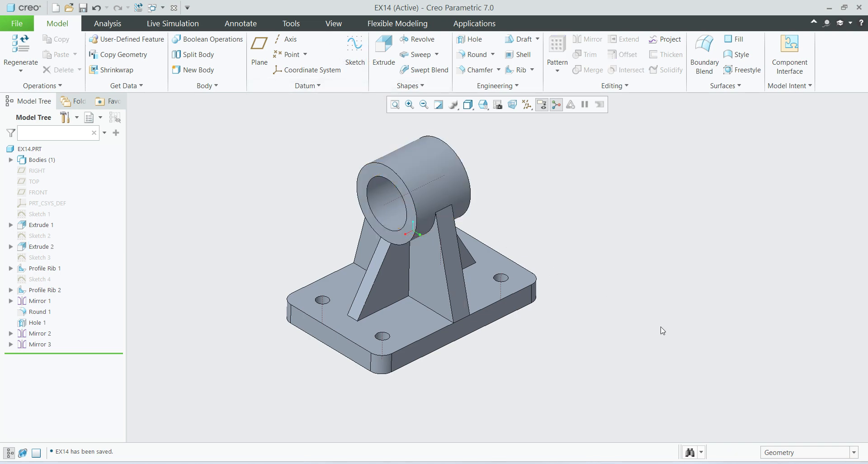
pyautogui.scroll(1, 568, 335)
pyautogui.moveTo(573, 336); pyautogui.dragTo(571, 343, button='middle')
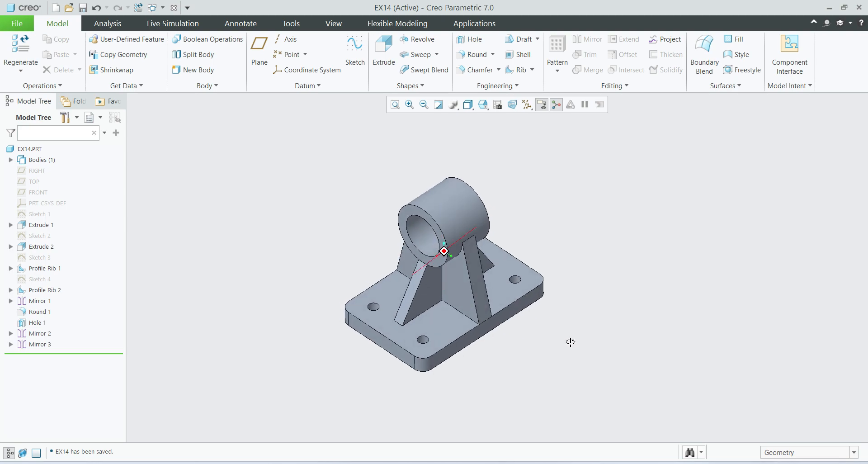
# Show the reference drawing Ex 14 drg.JPG in a smaller window beside the bracket and compare the two in matching orientation.
pyautogui.hotkey('alt', 'Tab')
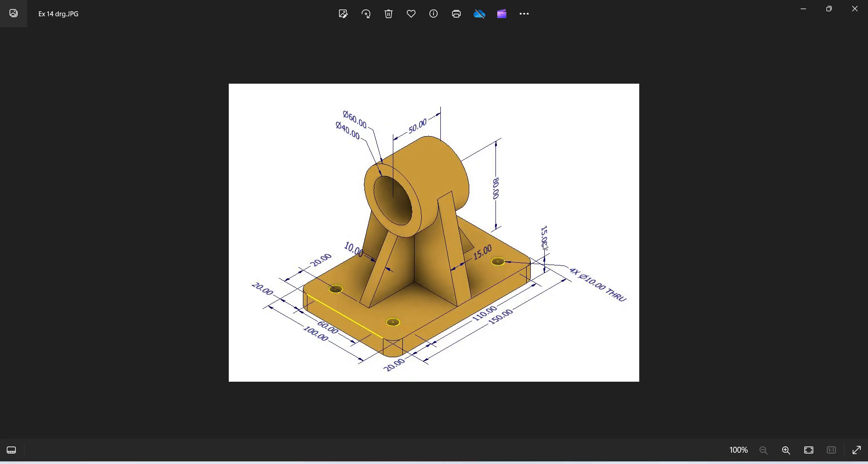
pyautogui.click(830, 10)
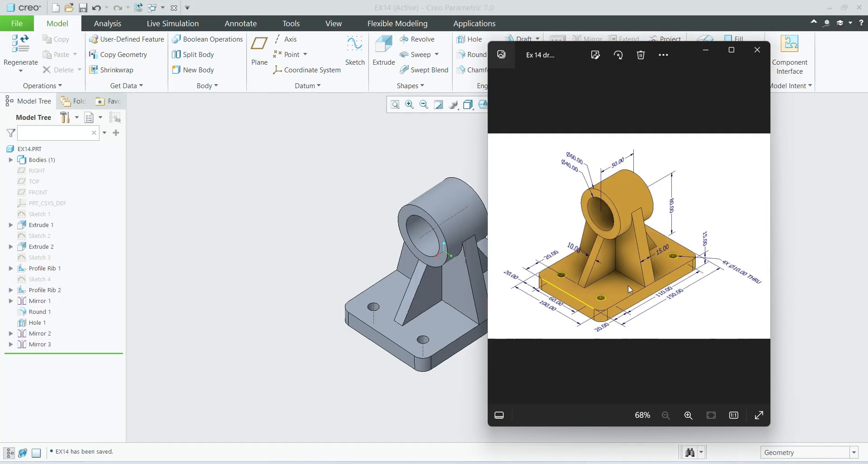
pyautogui.click(421, 289)
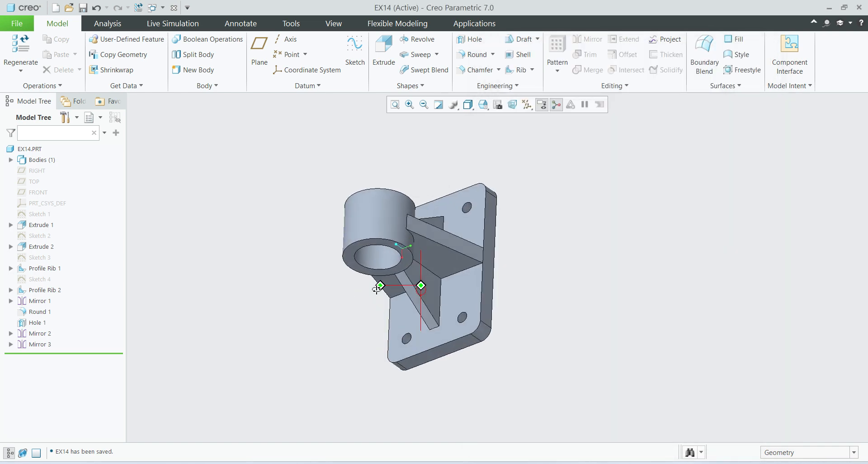
pyautogui.keyDown('shift'); pyautogui.moveTo(481, 299); pyautogui.dragTo(352, 291, button='middle'); pyautogui.keyUp('shift')
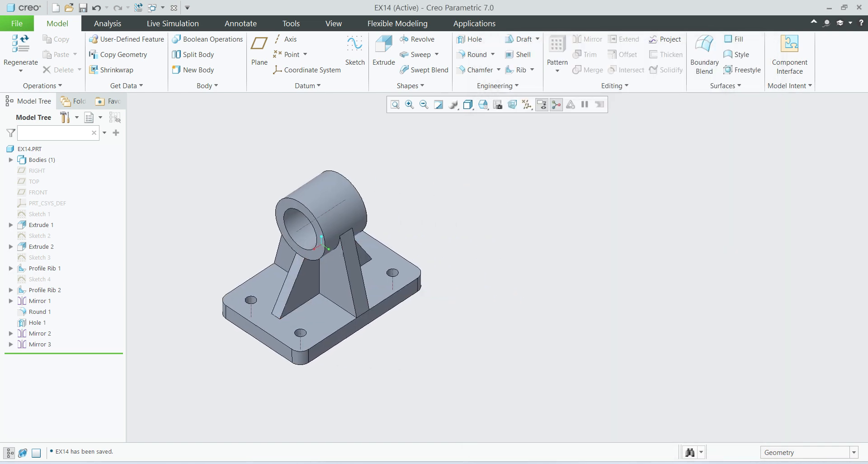
pyautogui.hotkey('alt', 'Tab')
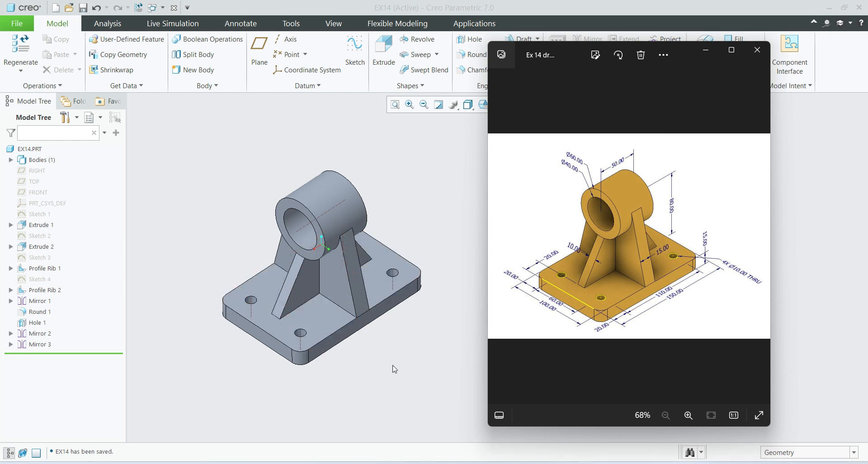
pyautogui.click(444, 316)
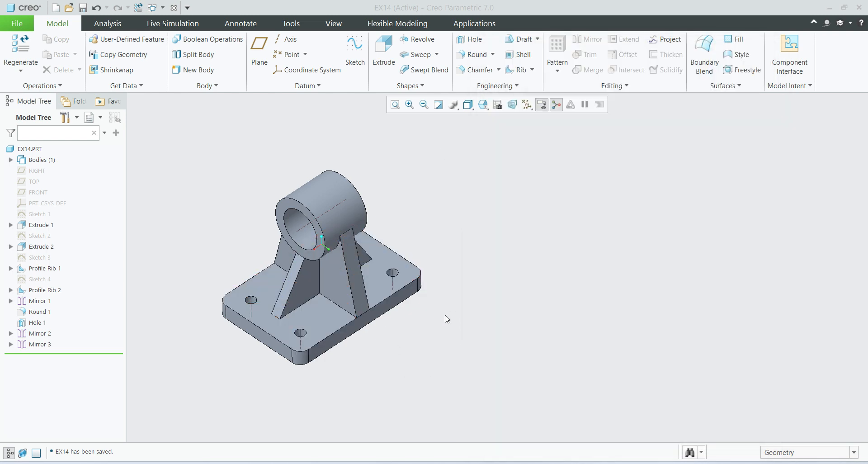